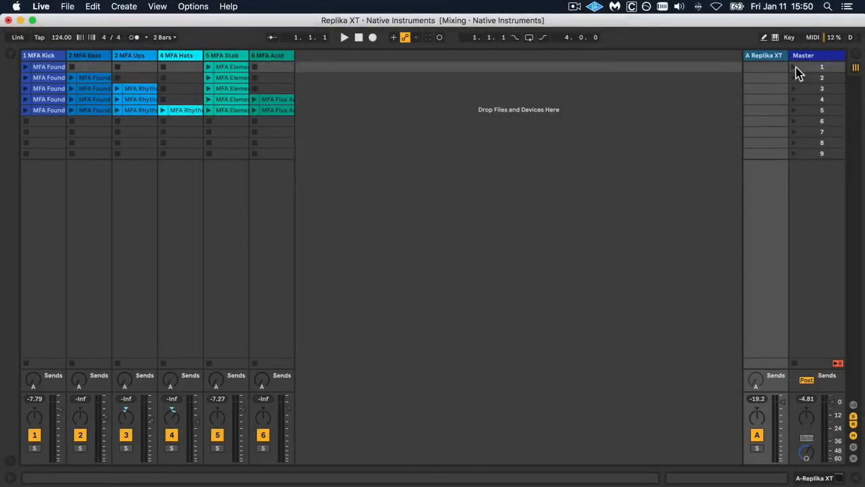
Launch scene 1 and load the Native Instruments Replika XT plug-in onto the MFA Stab track.
left_click(794, 68)
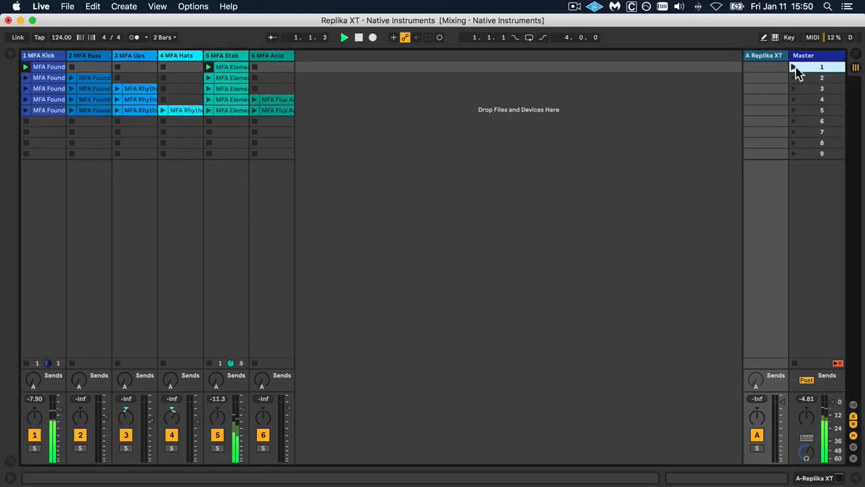
left_click(235, 57)
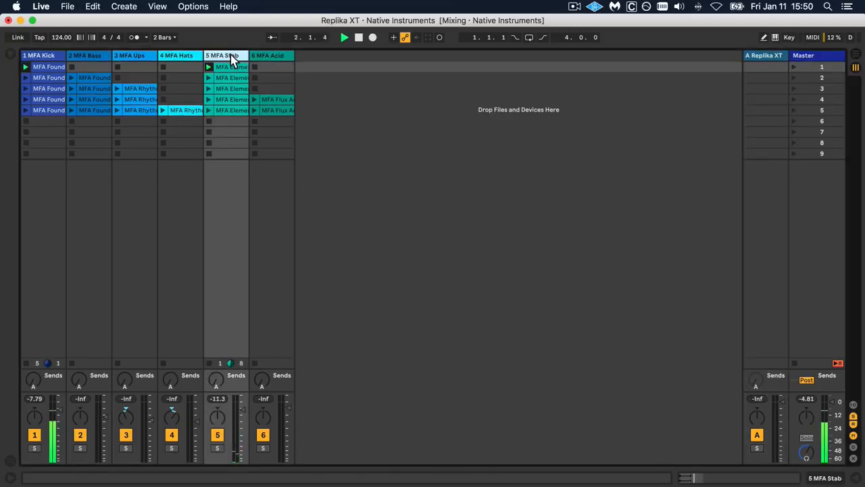
left_click(12, 56)
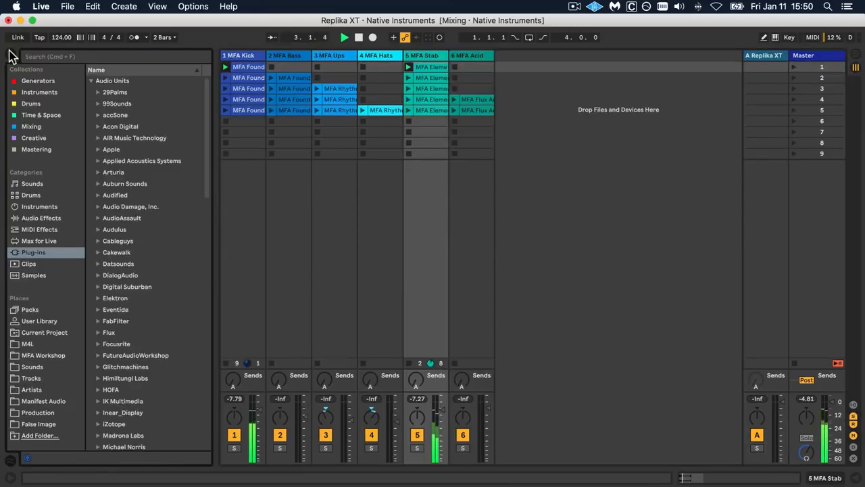
scroll(142, 134, "down", 8)
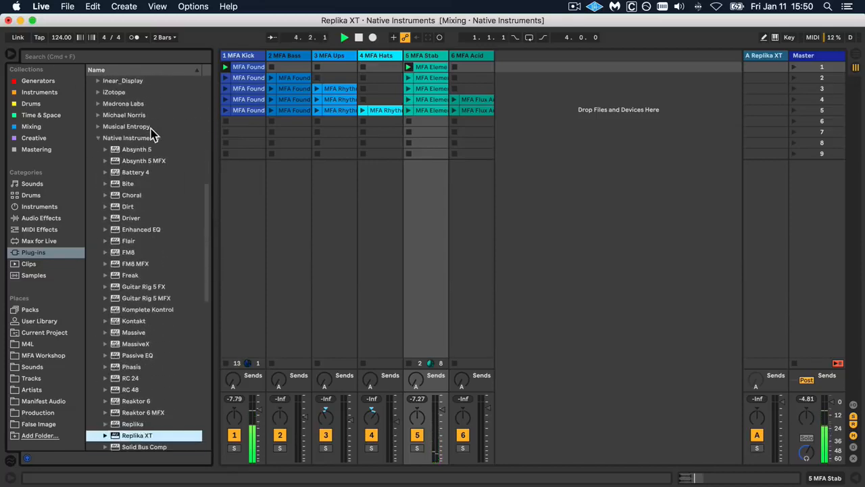
scroll(148, 135, "down", 10)
left_click_drag(120, 211, 422, 204)
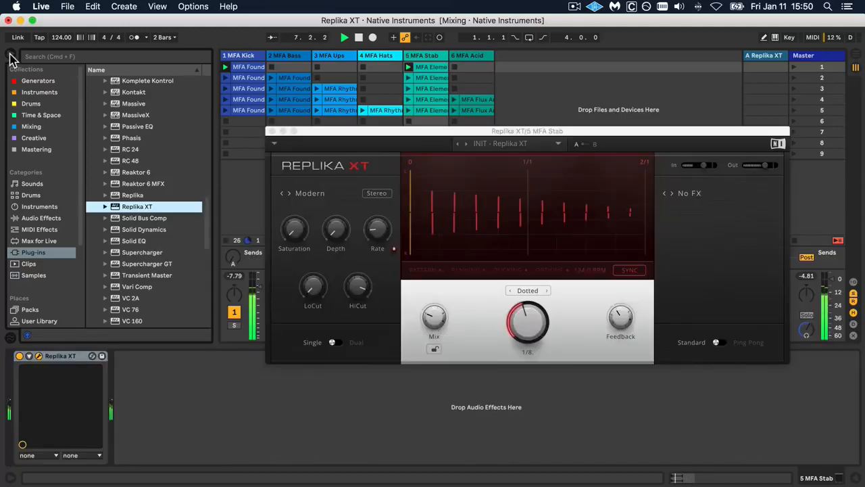
left_click(10, 53)
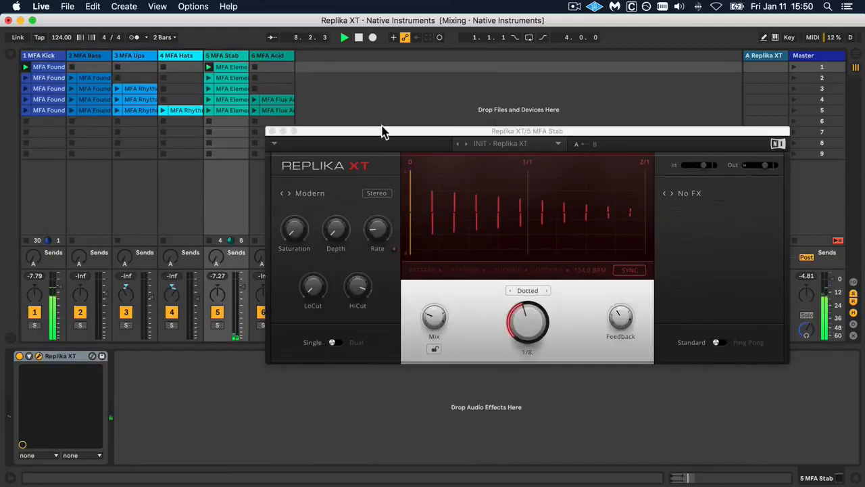
left_click_drag(378, 130, 375, 125)
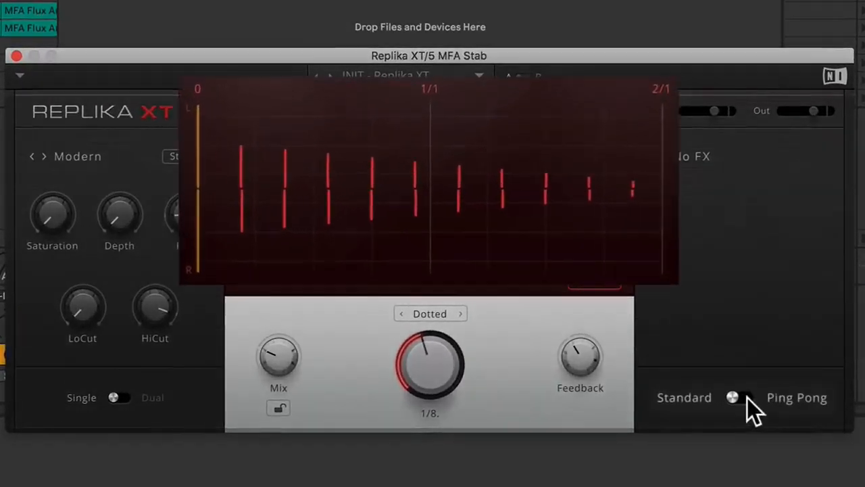
Try the Ping Pong mode on the delay, then return it to Standard.
left_click(744, 398)
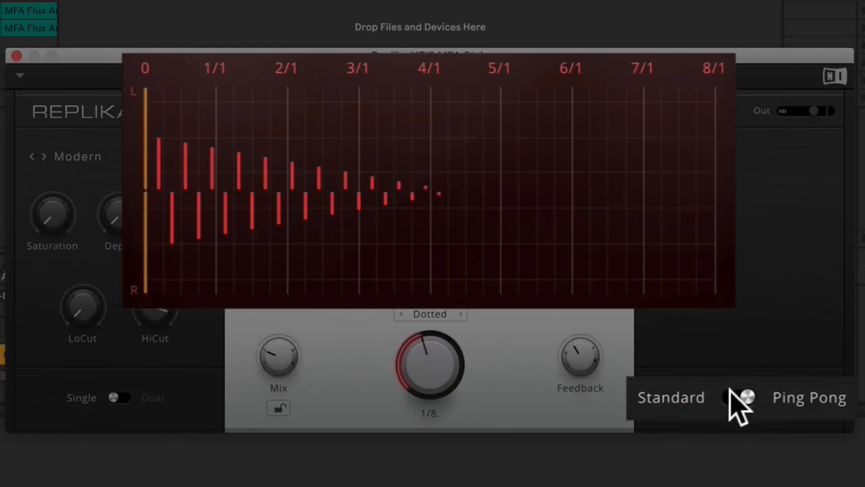
left_click(733, 396)
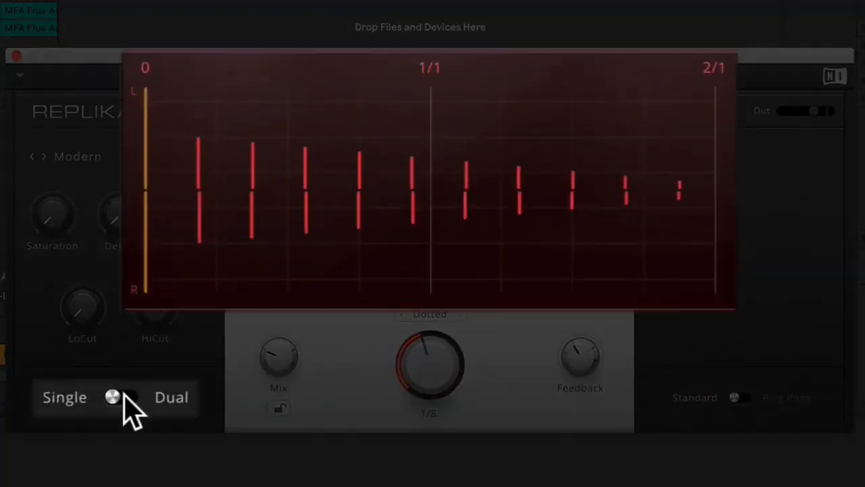
Switch the delay to Dual mode with a straight 1/64 second delay time, and raise the feedback.
left_click(125, 397)
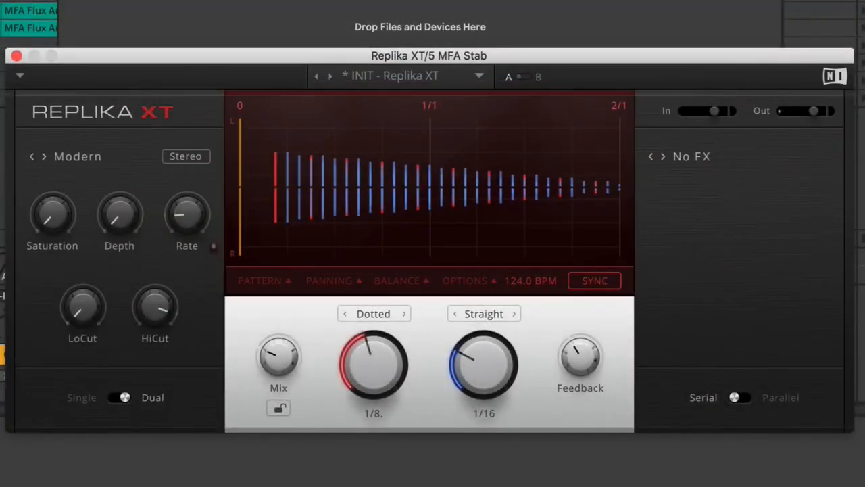
left_click_drag(483, 366, 516, 373)
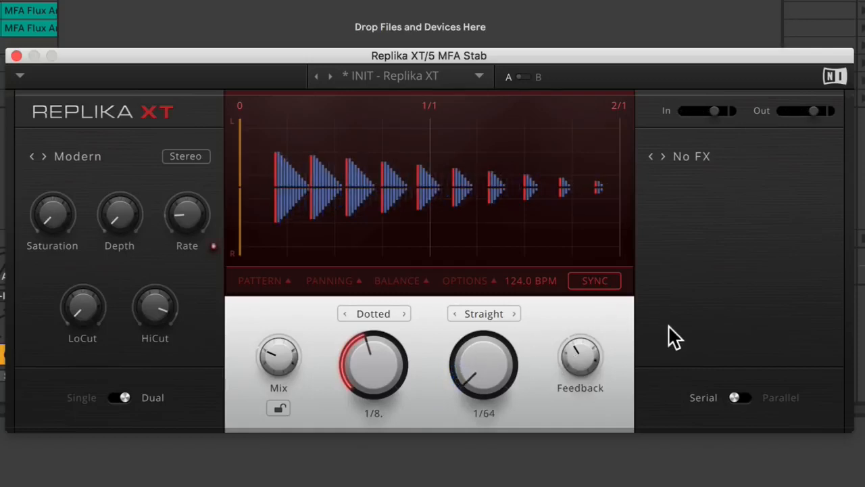
left_click_drag(579, 357, 579, 338)
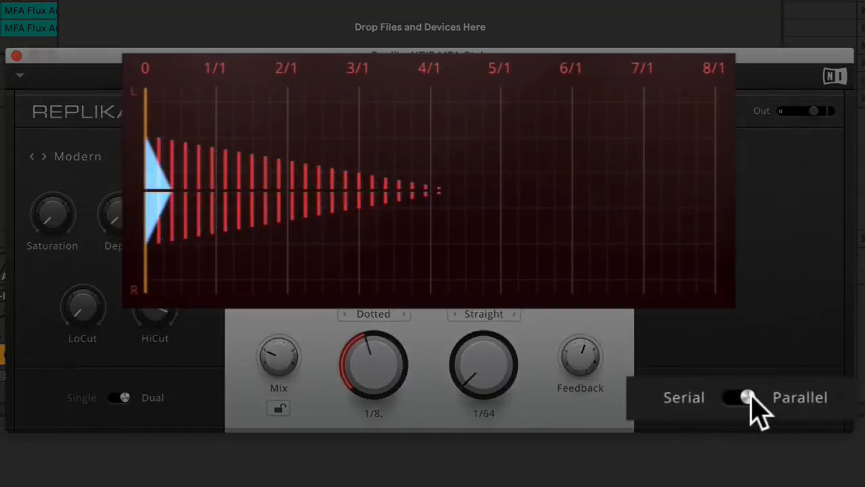
Route the dual delays in Parallel and try the feedback at 80.5 % before lowering it.
left_click(750, 405)
left_click_drag(575, 355, 576, 344)
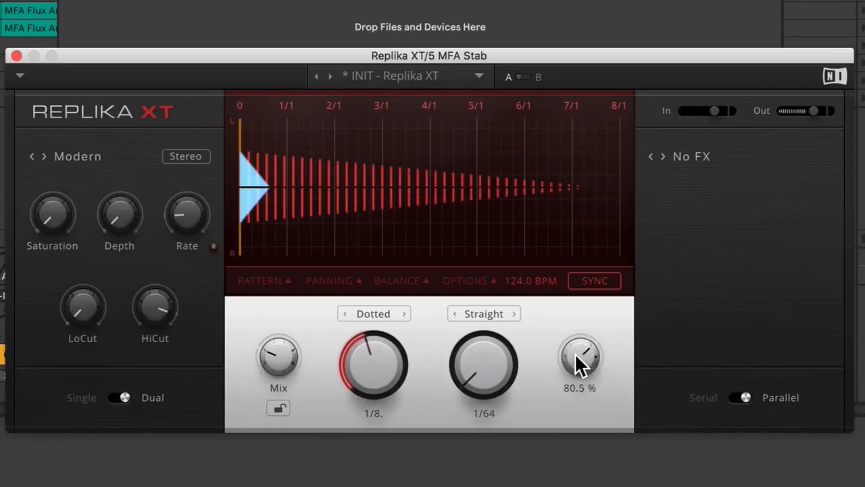
left_click_drag(575, 352, 574, 372)
Change both delay times to Triplets and set the second one to 1/32T.
left_click(367, 313)
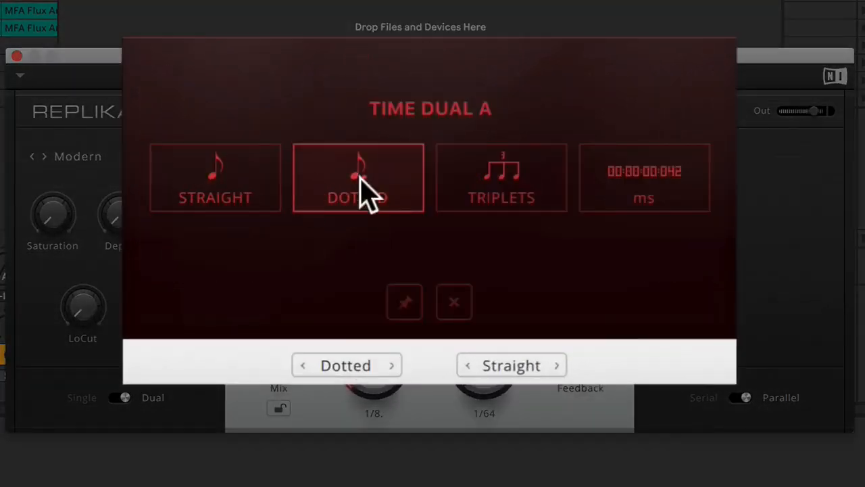
left_click(477, 193)
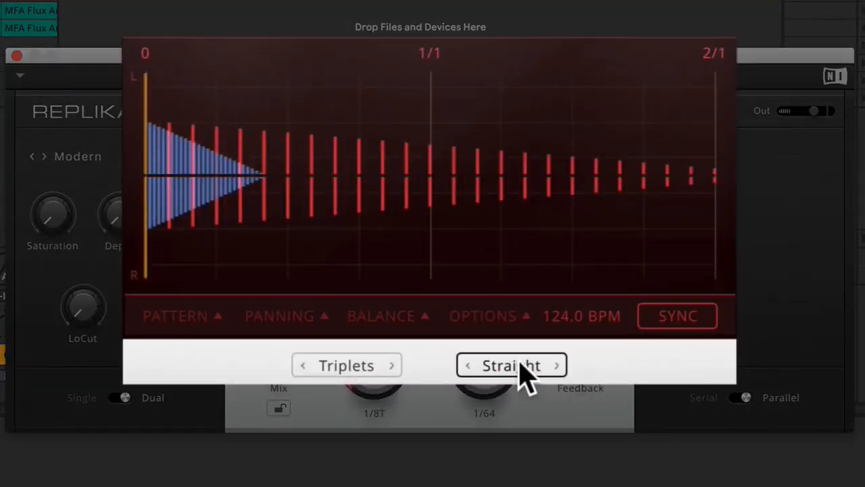
left_click(519, 364)
left_click(511, 192)
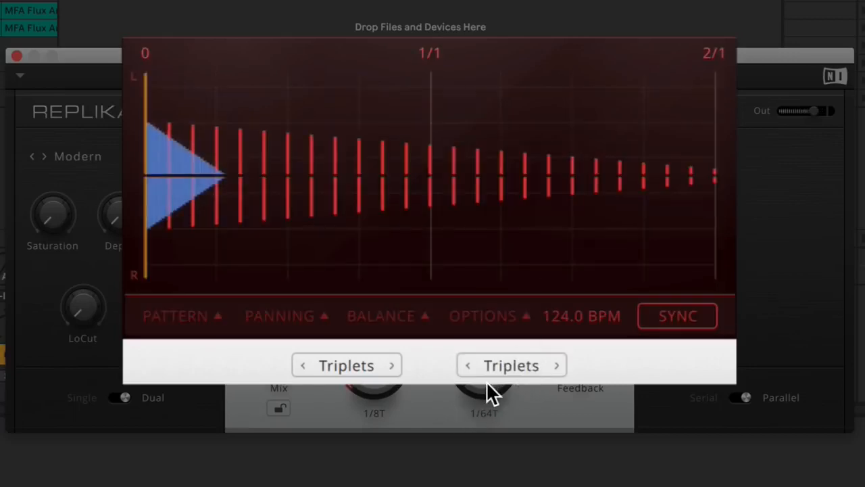
left_click_drag(484, 388, 484, 379)
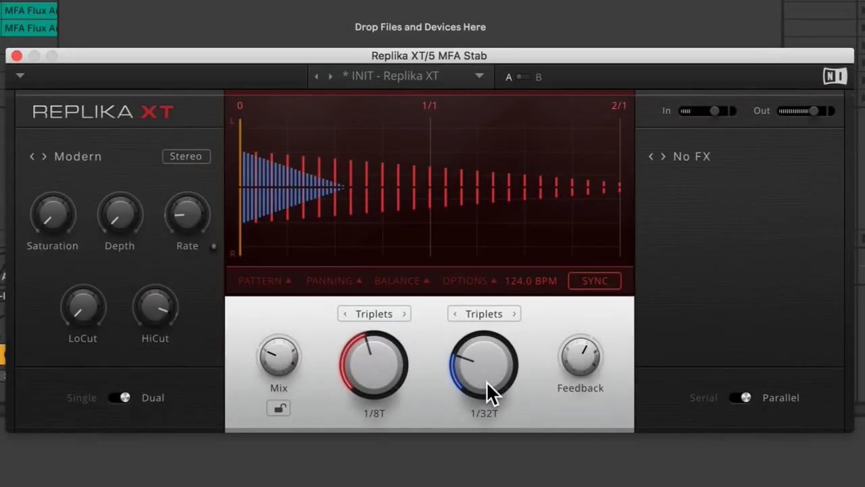
Return the dual delays to Serial routing and raise the feedback.
left_click(739, 398)
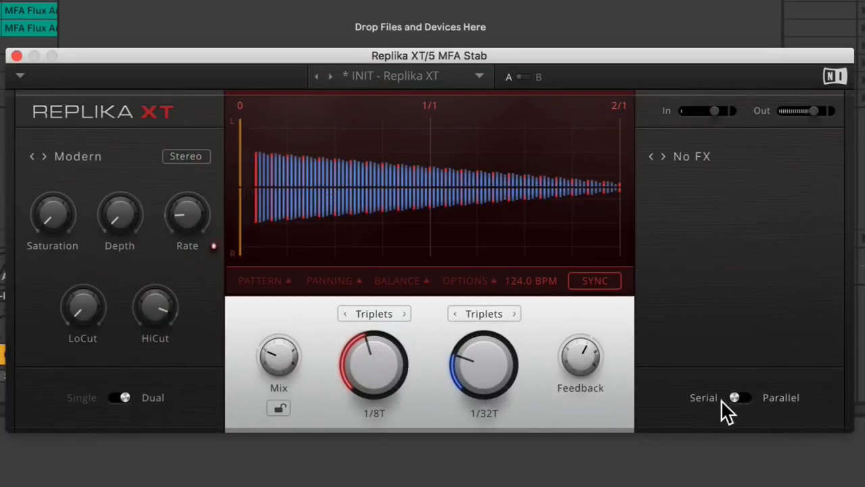
left_click_drag(599, 364, 599, 352)
Change the second delay's time unit to ms and set it to 25 ms.
left_click(485, 310)
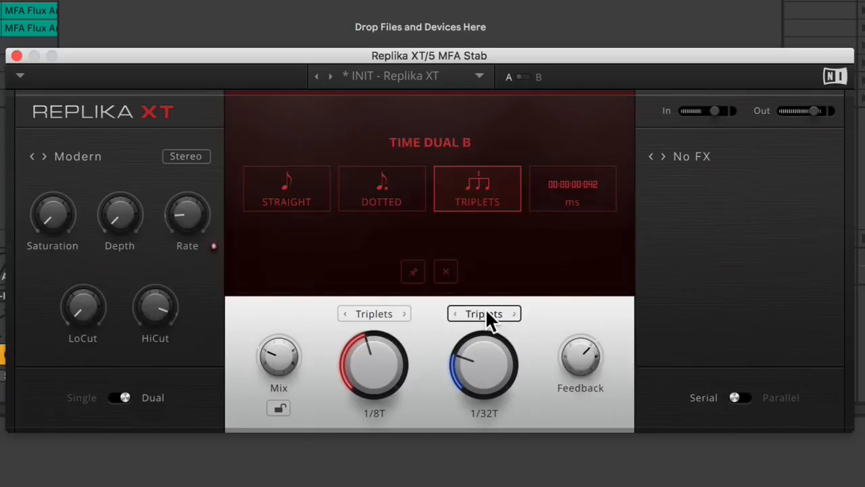
left_click(574, 182)
left_click_drag(474, 371, 474, 379)
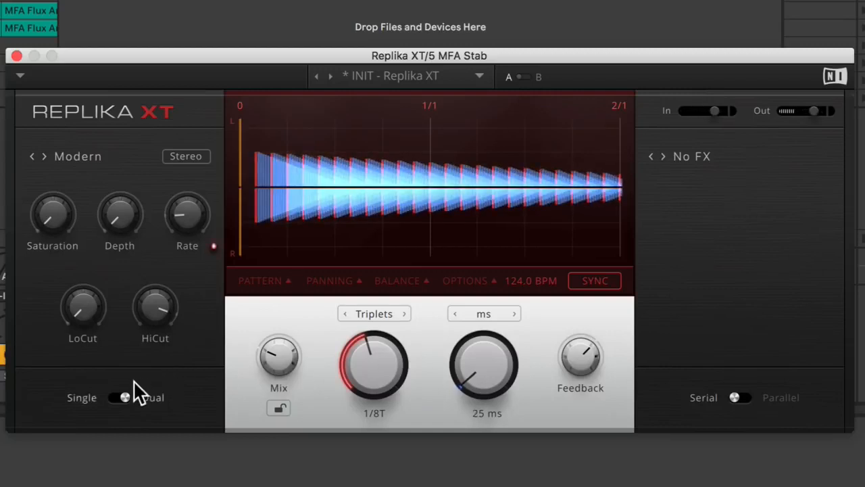
Return the delay to Single mode and raise its feedback.
left_click(118, 397)
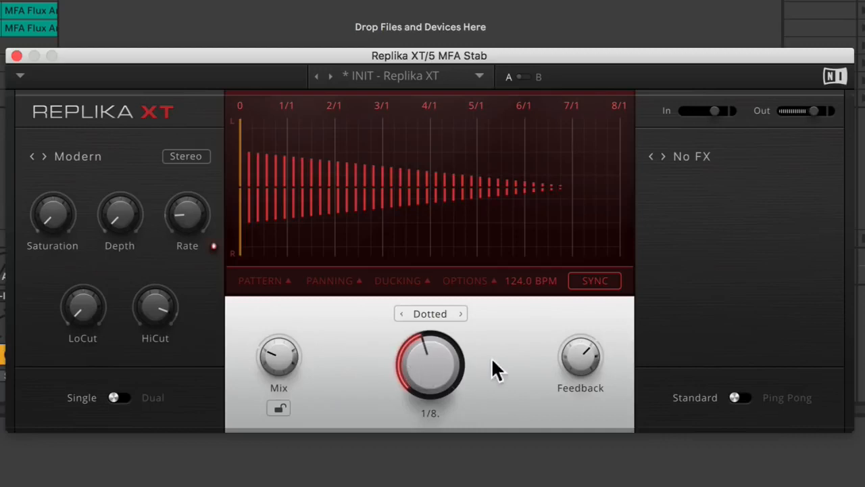
left_click_drag(580, 356, 580, 340)
Raise the wet mix slightly and lock it, and set the dotted delay time to 1/16.
mouse_move(273, 349)
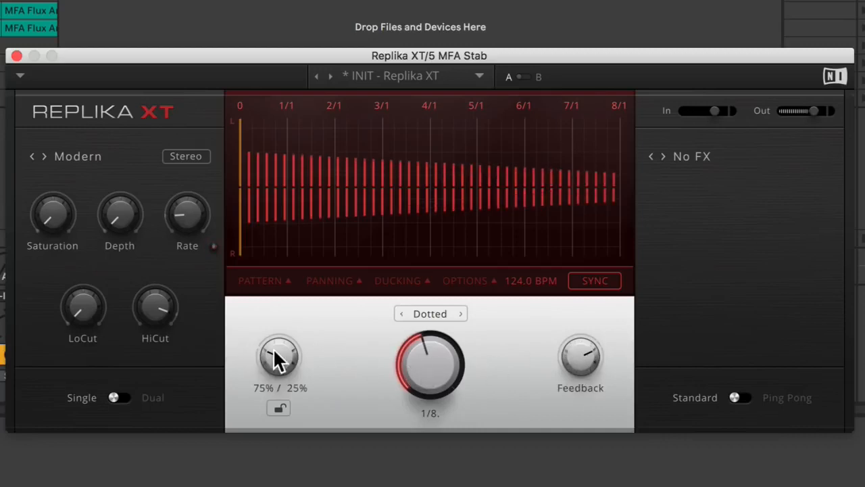
left_click_drag(274, 349, 274, 355)
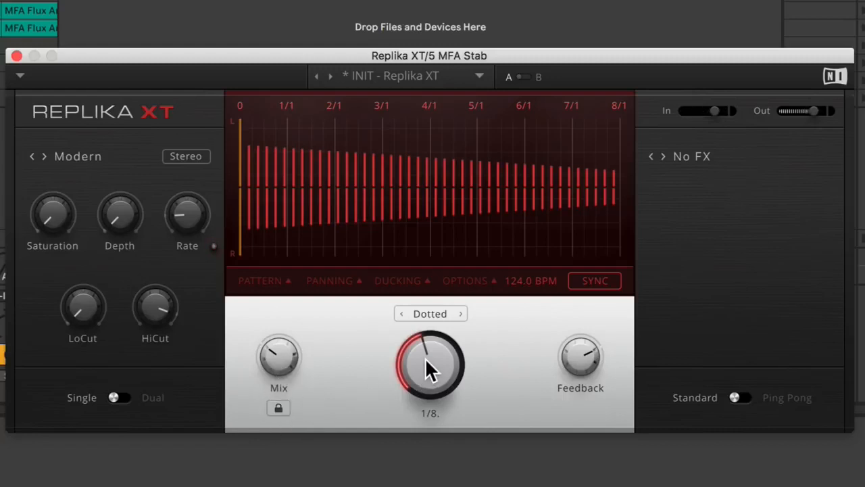
left_click_drag(430, 364, 430, 374)
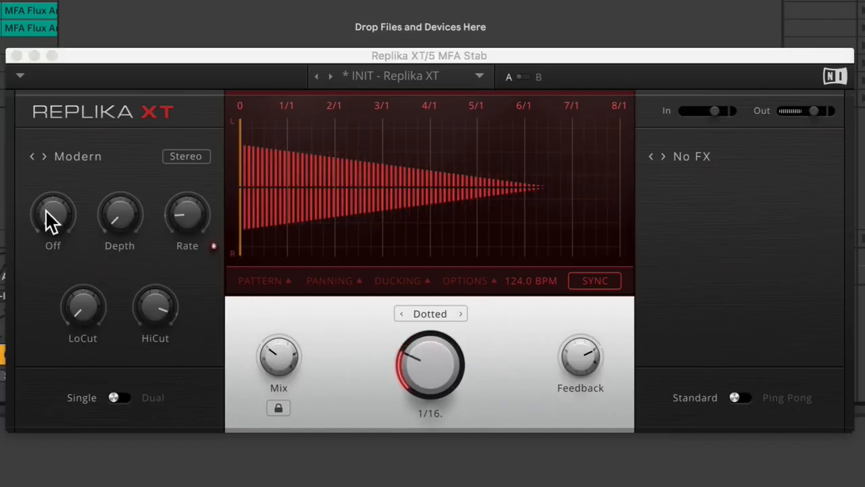
Set the Modern delay's saturation to 8.00, low cut to 204 Hz, modulation depth to 65.5 % and rate to 0.43 Hz.
left_click_drag(46, 211, 46, 153)
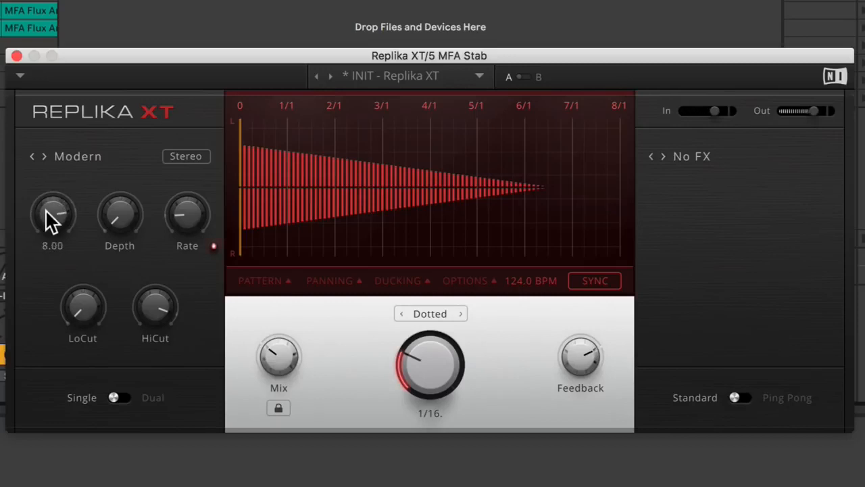
left_click_drag(93, 292, 92, 257)
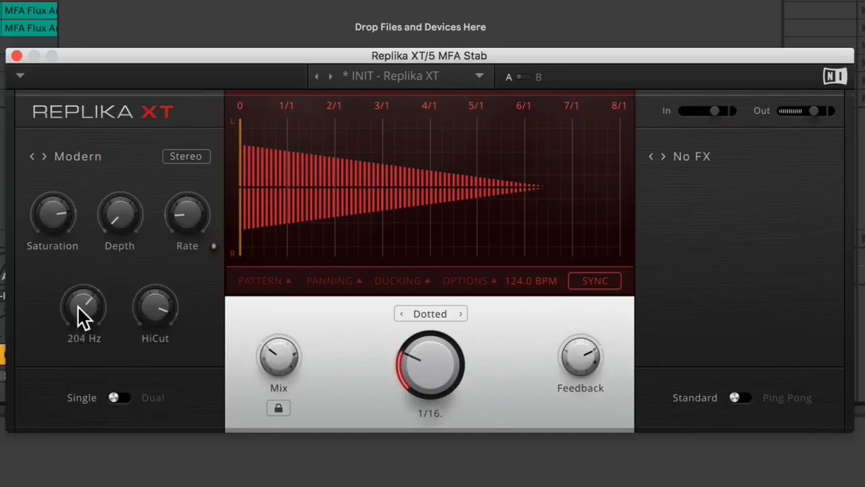
mouse_move(114, 208)
left_mouse_down()
mouse_move(114, 196)
mouse_move(114, 208)
left_mouse_up()
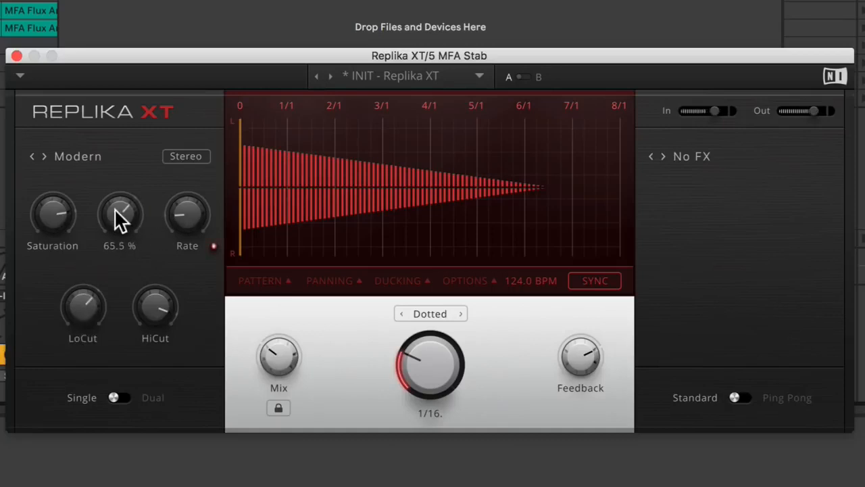
left_click_drag(195, 204, 195, 198)
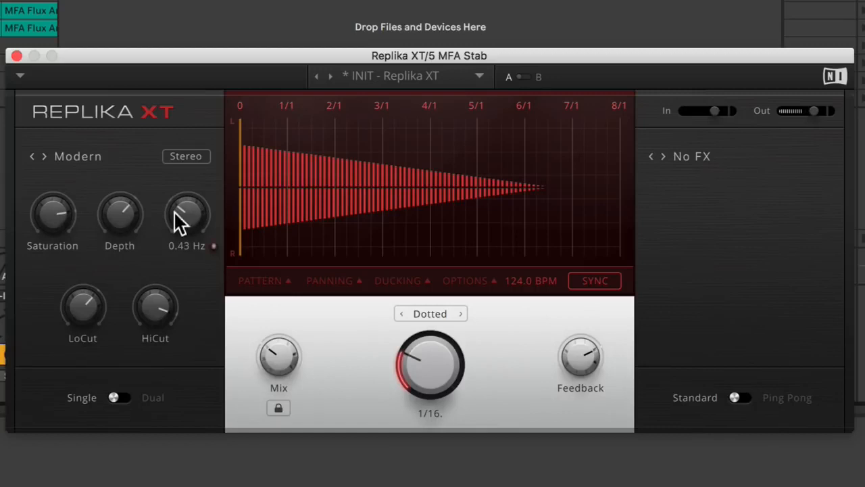
Raise the modulation rate and vary its depth while comparing the modulation with Stereo off and on.
left_click_drag(116, 205, 198, 167)
left_click(192, 158)
mouse_move(187, 213)
left_mouse_down()
mouse_move(187, 193)
mouse_move(187, 205)
left_mouse_up()
left_click_drag(123, 214, 122, 236)
left_click(191, 158)
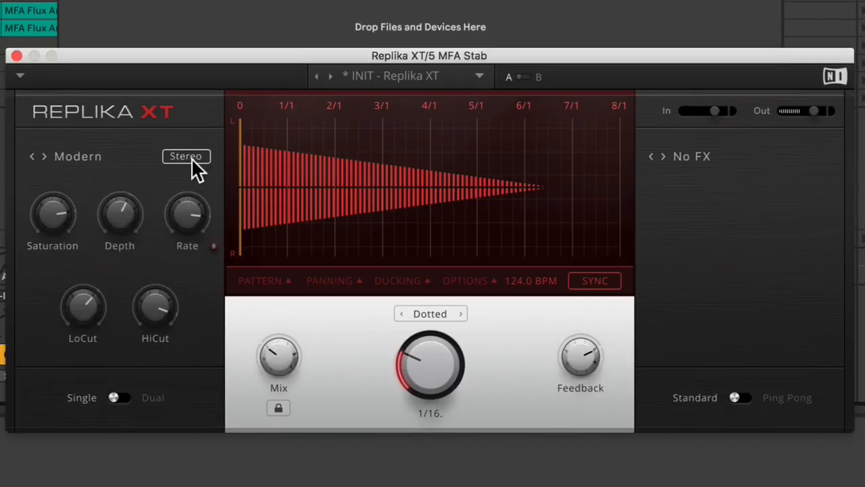
Adjust the high and low cut filters slightly, and set the modulation depth to 0.0 % and feedback to 91.0 %.
left_click_drag(172, 323, 169, 318)
left_click_drag(120, 213, 119, 230)
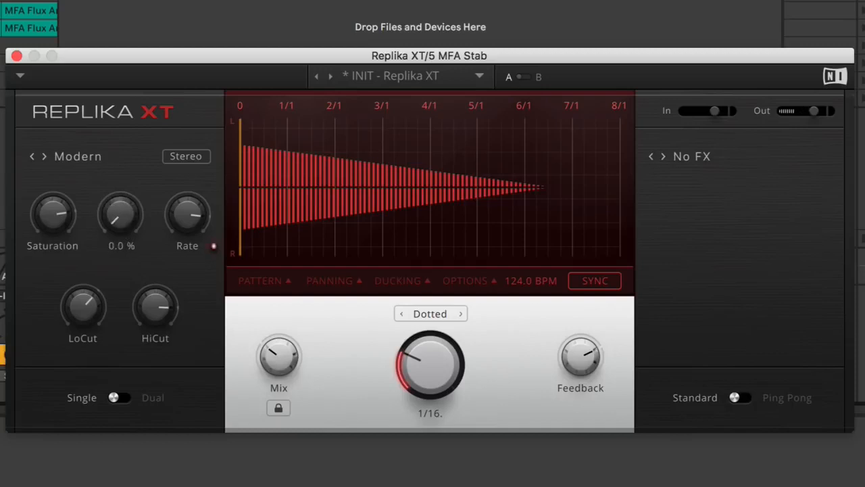
left_click_drag(81, 301, 81, 298)
left_click_drag(586, 361, 587, 358)
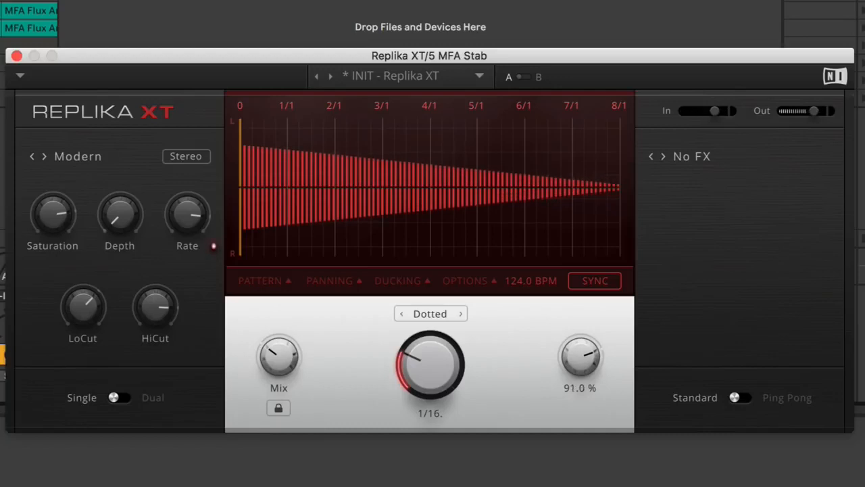
Switch the delay style to Analogue with the Warm BBD type, and add slight modulation depth at a 0.35 Hz rate.
left_click(83, 151)
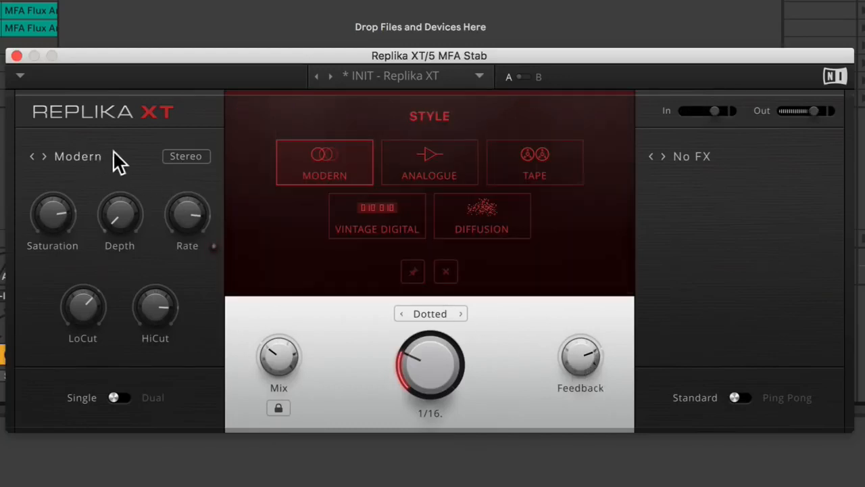
left_click(418, 174)
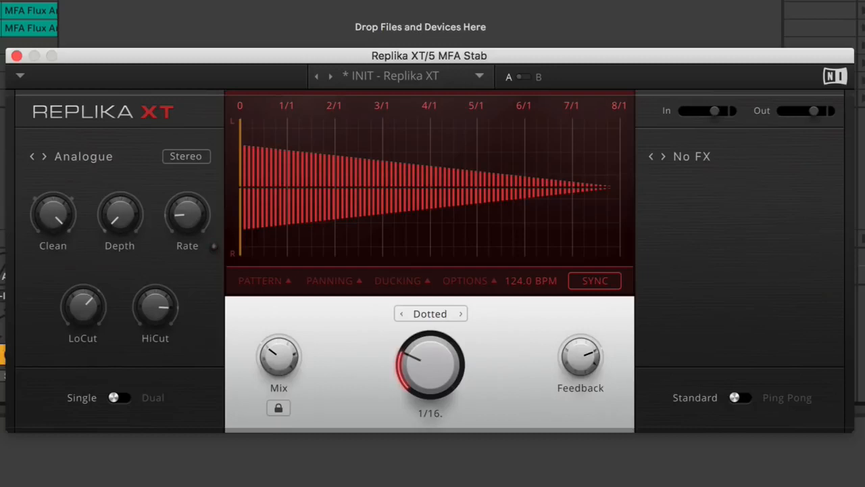
left_click_drag(52, 211, 52, 200)
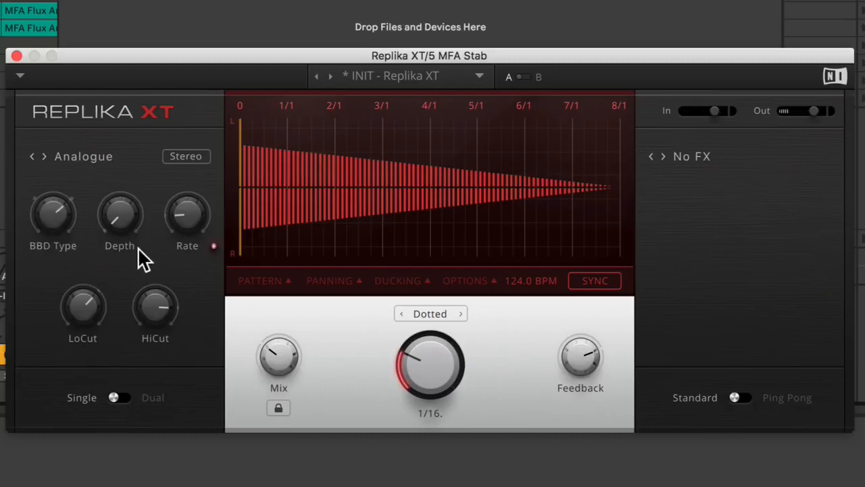
left_click_drag(119, 215, 119, 204)
left_click_drag(185, 225, 186, 215)
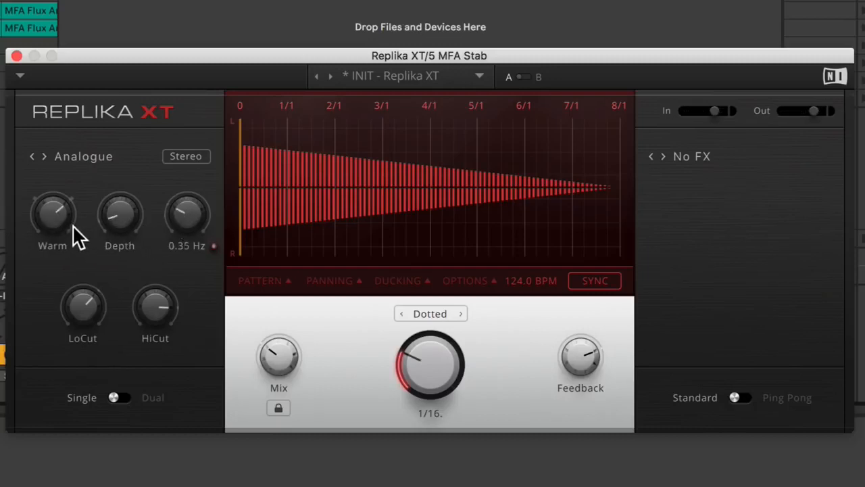
Change the BBD type to Dark and on to its lowest setting, with a dotted 1/8 delay time and 105.0 % feedback.
left_click_drag(52, 215, 52, 228)
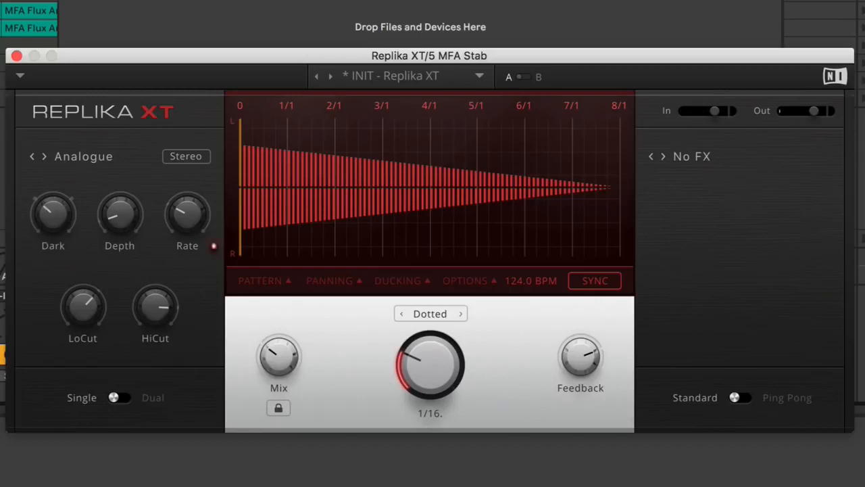
left_click_drag(428, 365, 428, 345)
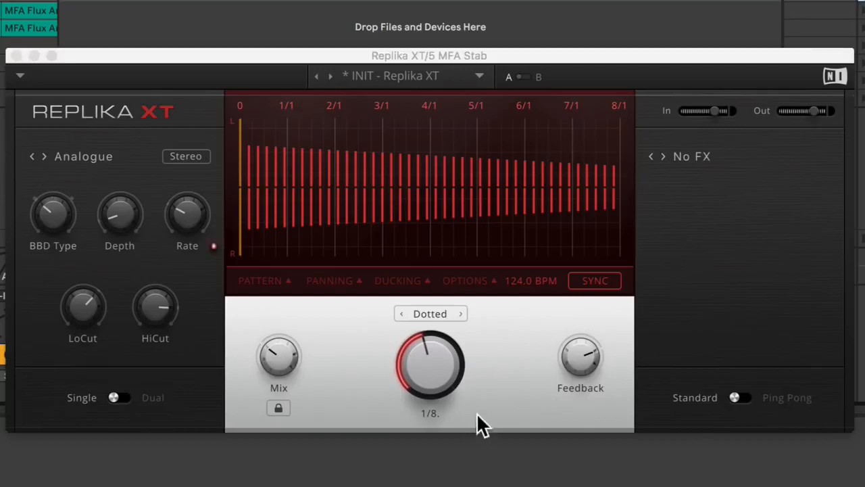
left_click_drag(587, 361, 586, 351)
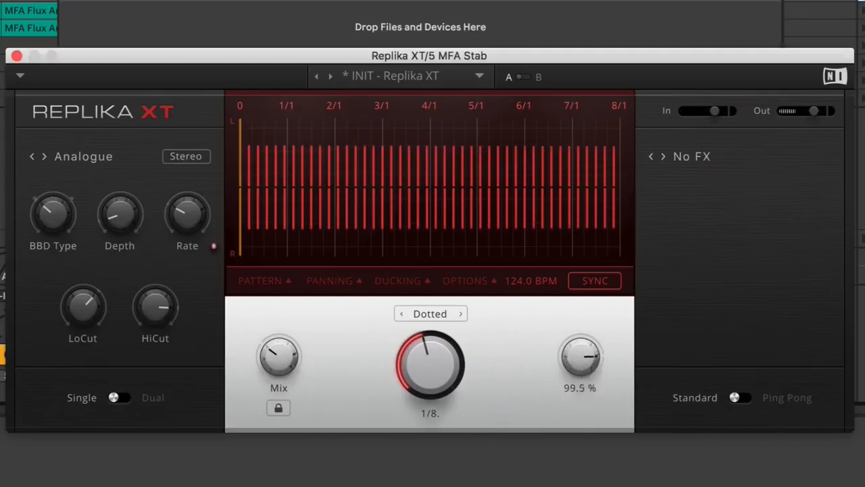
mouse_move(60, 212)
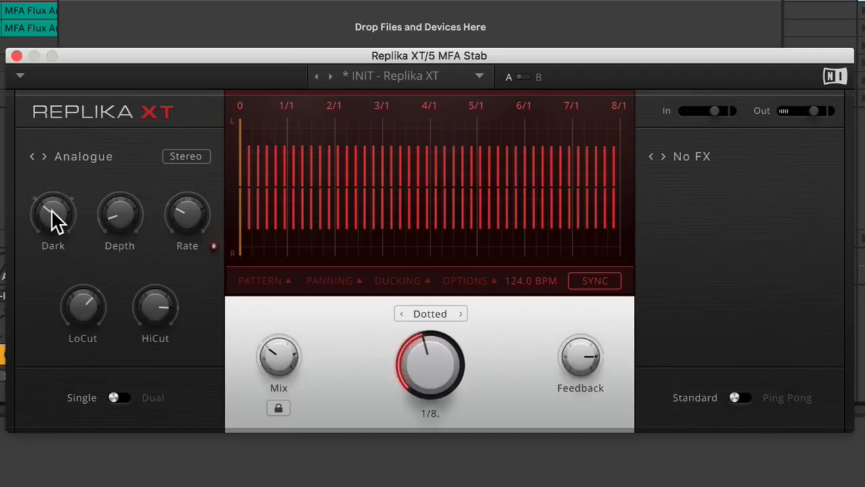
left_click_drag(51, 209, 51, 230)
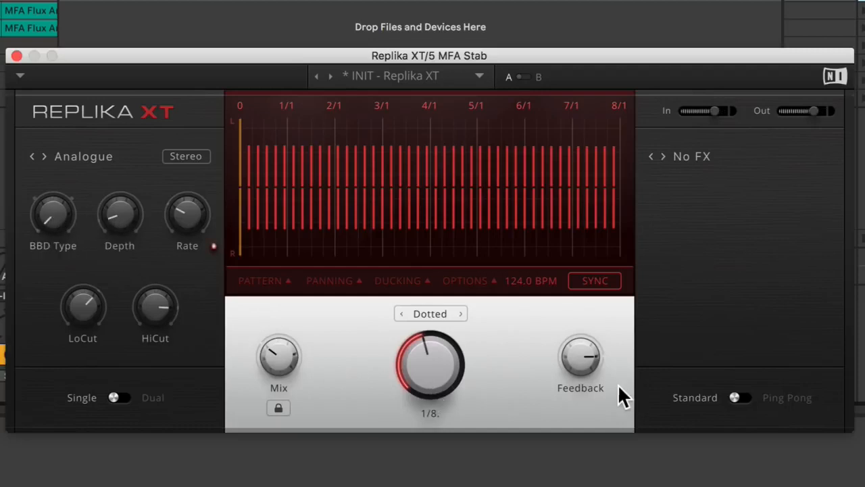
mouse_move(574, 363)
left_mouse_down()
mouse_move(574, 350)
mouse_move(574, 358)
left_mouse_up()
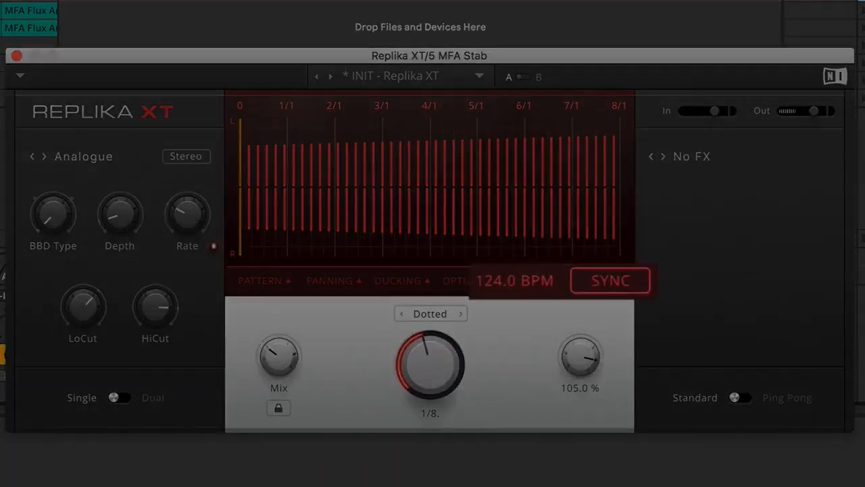
Turn tempo sync off, try the manual BPM setting, and restore sync to the host tempo.
left_click(638, 280)
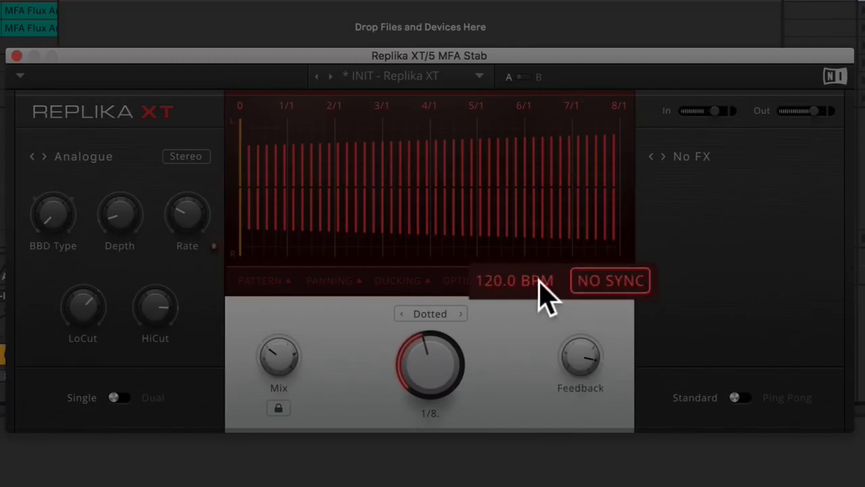
left_click_drag(520, 288, 560, 282)
left_click(588, 282)
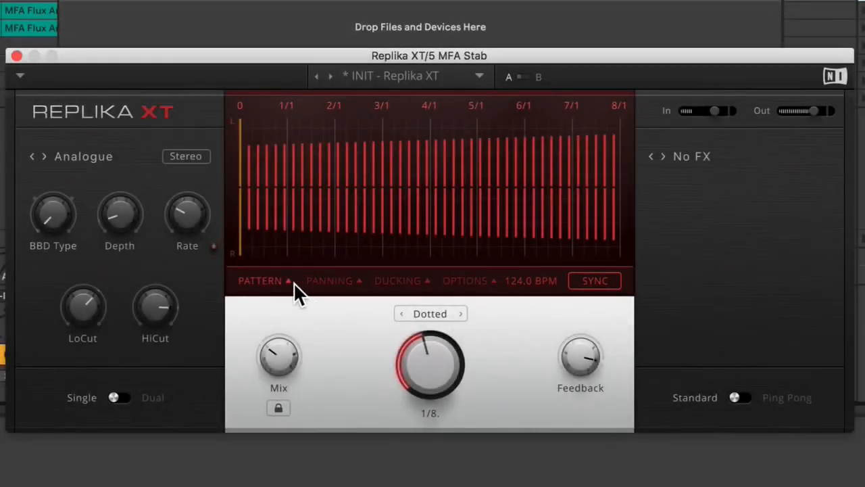
Pan the dry signal 15 % left and the wet signal 14 % right, set width to 121 %, and raise the L/R offset.
left_click(321, 279)
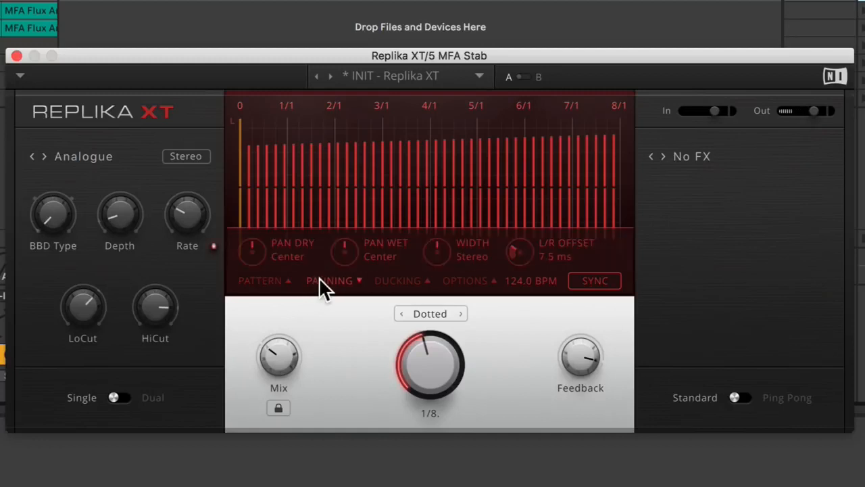
left_click_drag(258, 254, 260, 256)
left_click_drag(349, 254, 348, 246)
left_click_drag(423, 259, 423, 250)
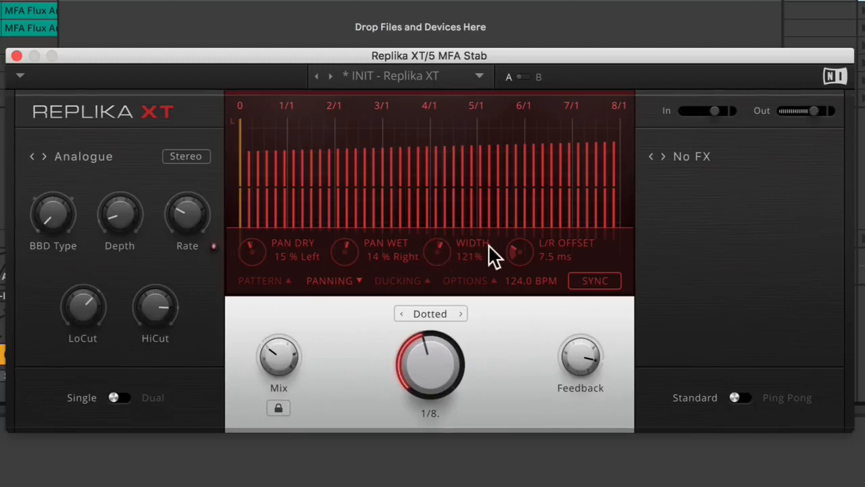
left_click_drag(508, 250, 509, 237)
Set the pattern shuffle to 19.0 %, try a 50 % Rush feel and reset it, set accent to 45 % offbeat, and raise the feedback.
left_click(284, 279)
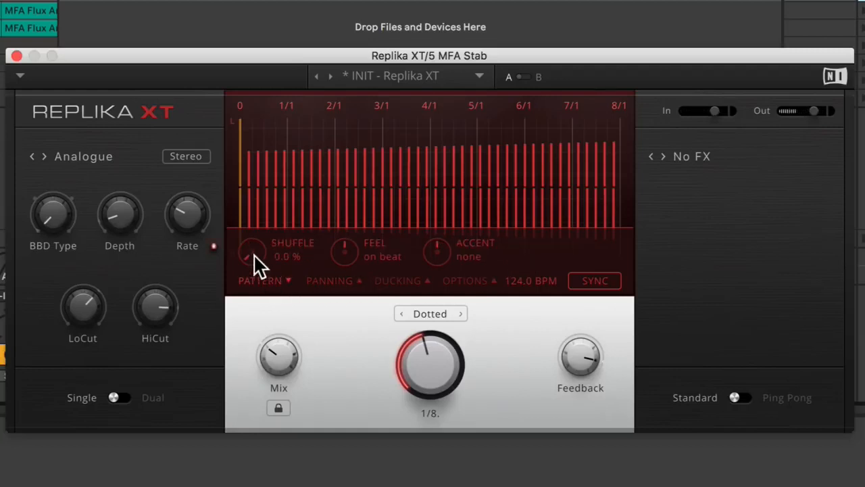
left_click_drag(252, 252, 252, 232)
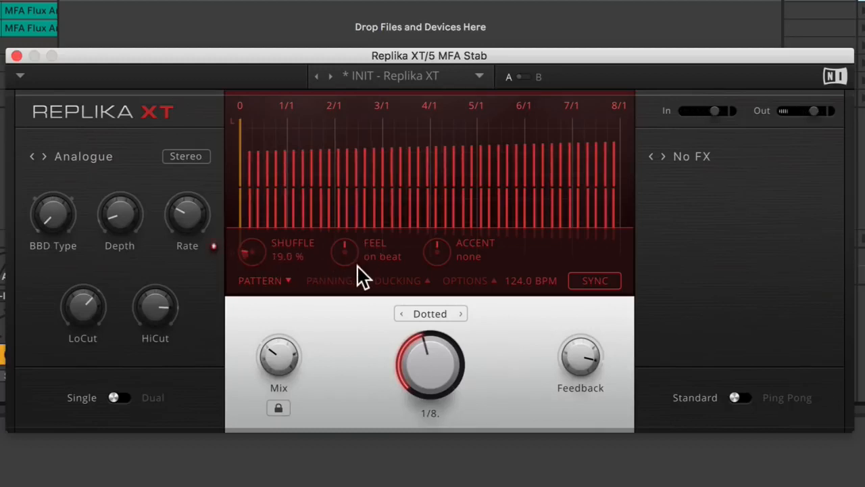
left_click_drag(345, 251, 344, 213)
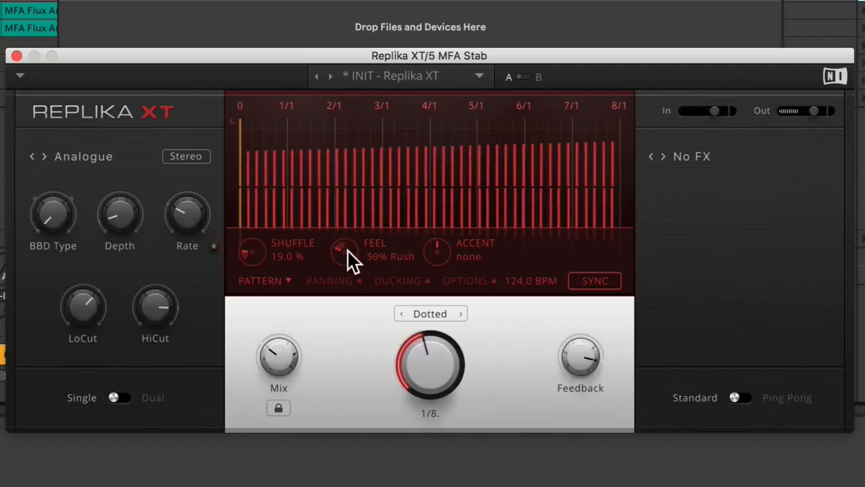
double_click(353, 257)
left_click_drag(432, 257, 432, 240)
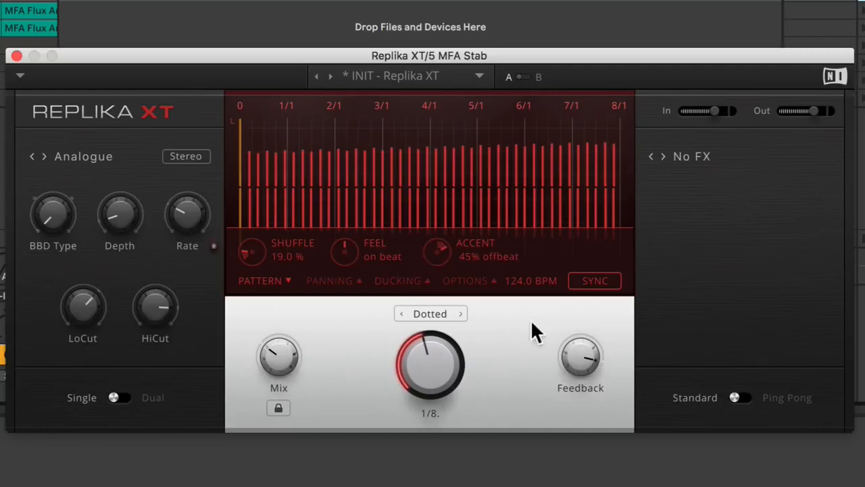
left_click_drag(580, 356, 581, 345)
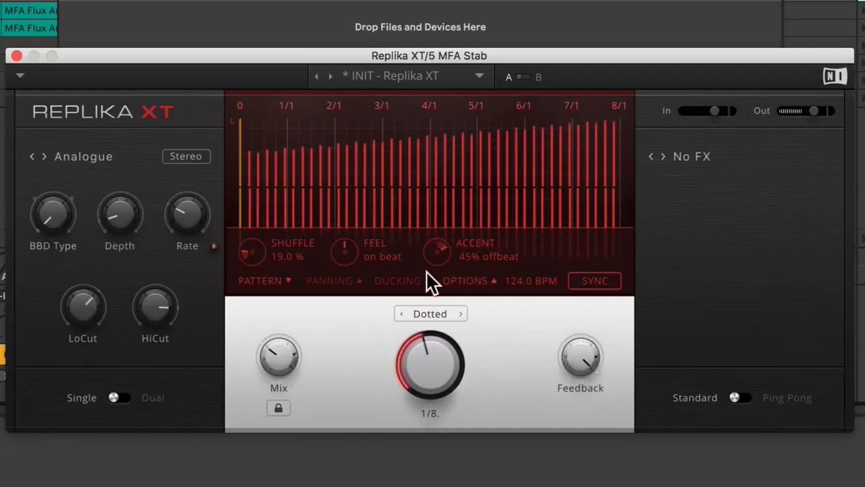
Set up ducking with 27.5 % sensitivity, 22.5 dB amount and 22.0 % release.
left_click(399, 280)
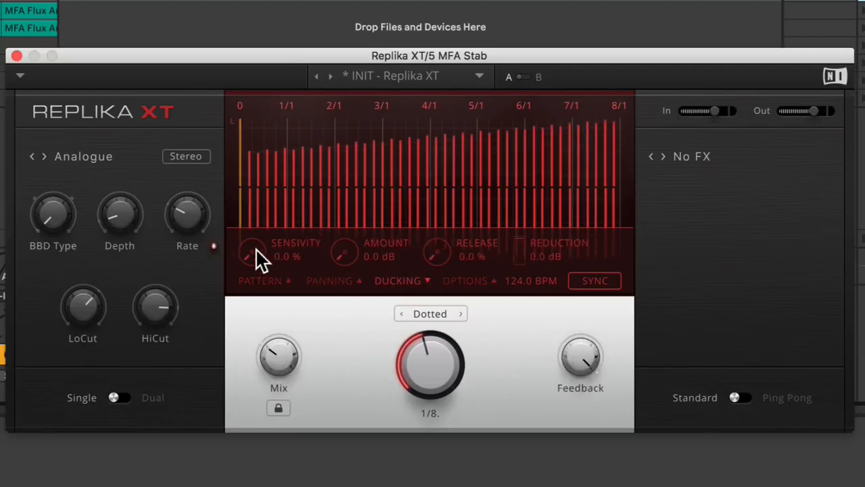
left_click_drag(254, 257, 254, 249)
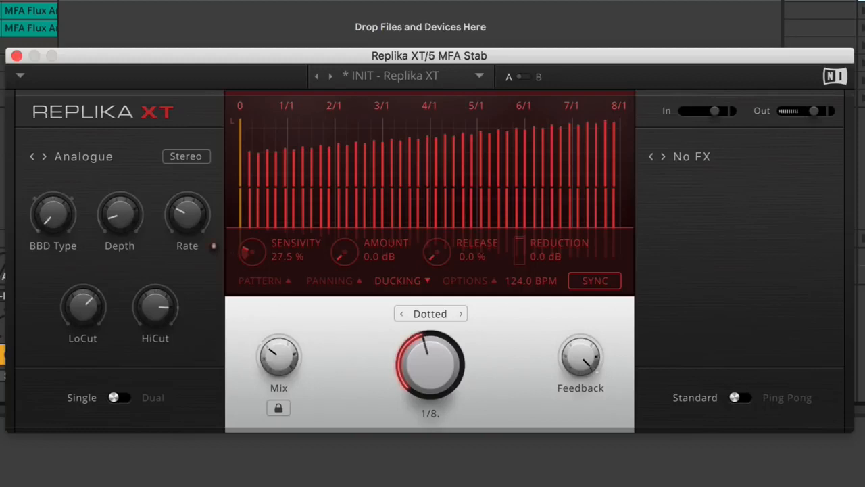
left_click_drag(344, 251, 344, 237)
left_click_drag(440, 257, 440, 241)
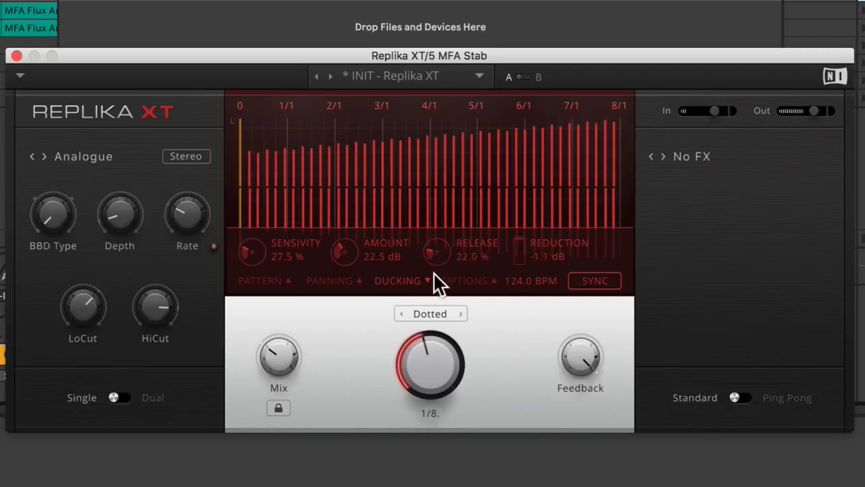
Switch the delay style to Vintage Digital, lengthen the ducking release to 43.5 %, and lower the feedback.
left_click(73, 156)
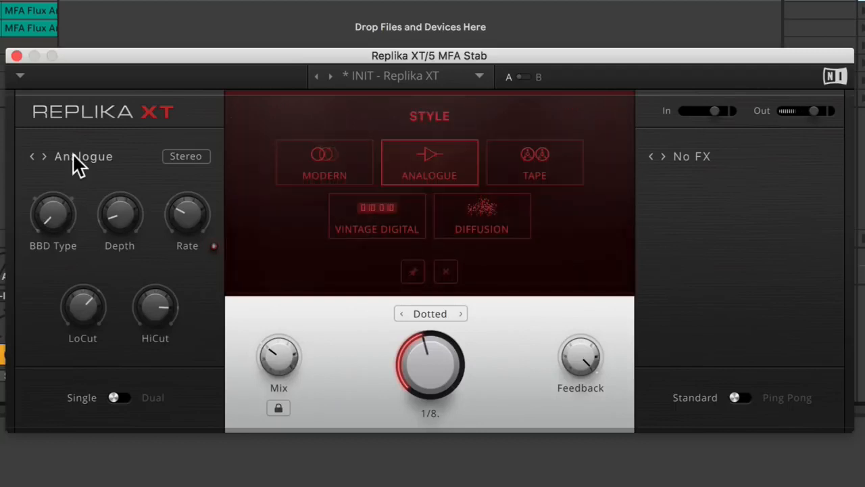
left_click(391, 229)
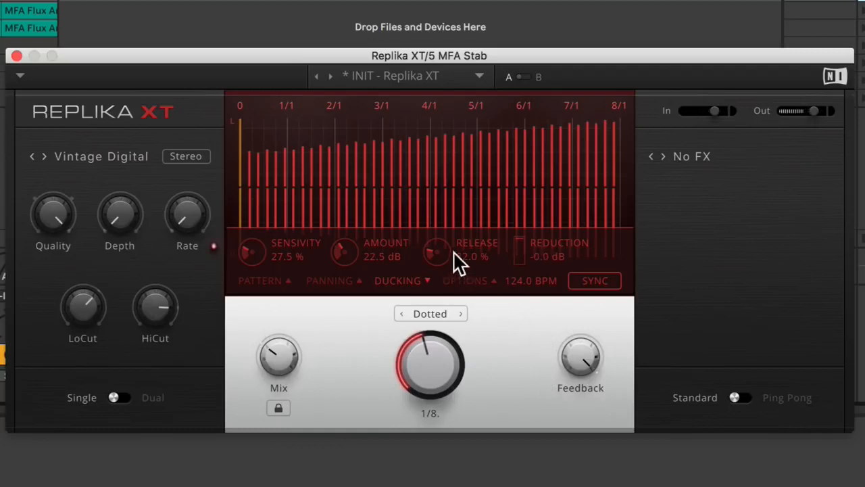
left_click_drag(444, 254, 444, 238)
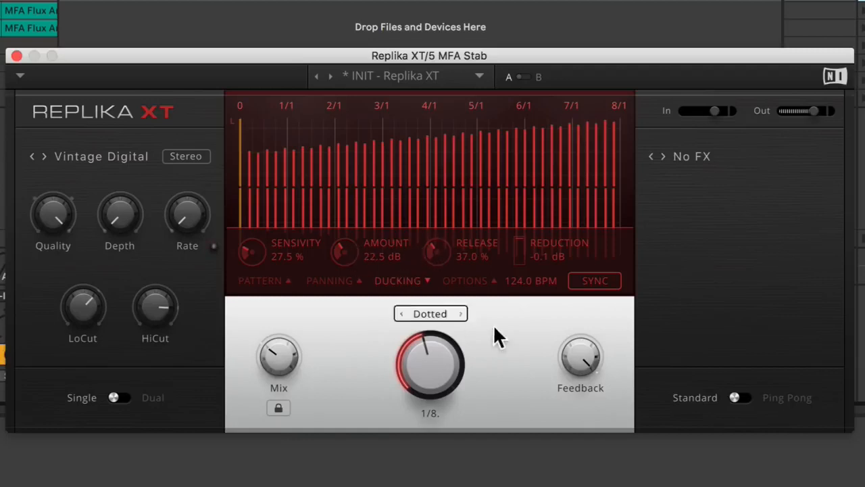
left_click_drag(576, 352, 576, 371)
left_click_drag(446, 255, 443, 257)
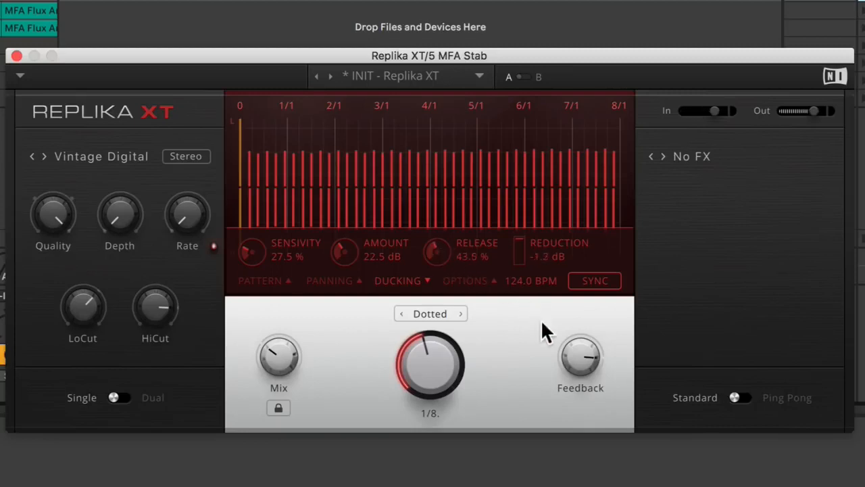
Set the ducking release to 45.0 % and sensitivity to 0.0 %, and reduce the feedback slightly.
left_click_drag(436, 257, 435, 256)
left_click_drag(251, 252, 251, 276)
left_click_drag(581, 356, 581, 363)
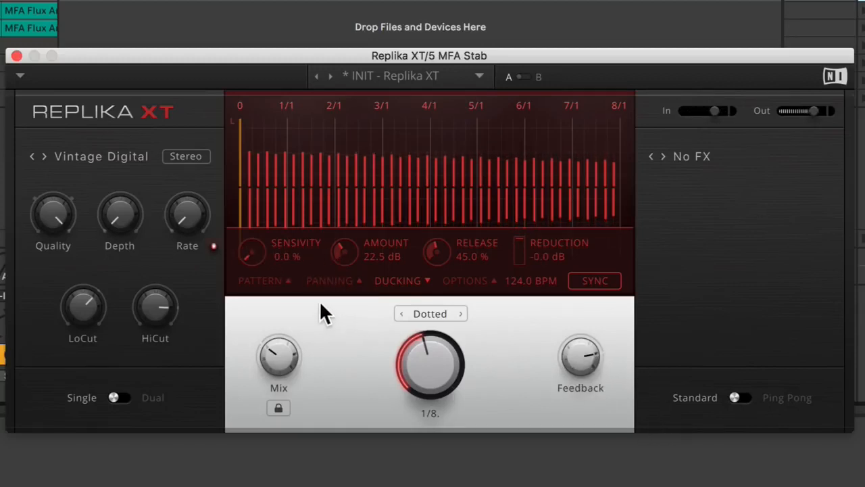
Fine-tune the delay pattern to 20.0 % shuffle and a 37 % offbeat accent.
left_click(273, 280)
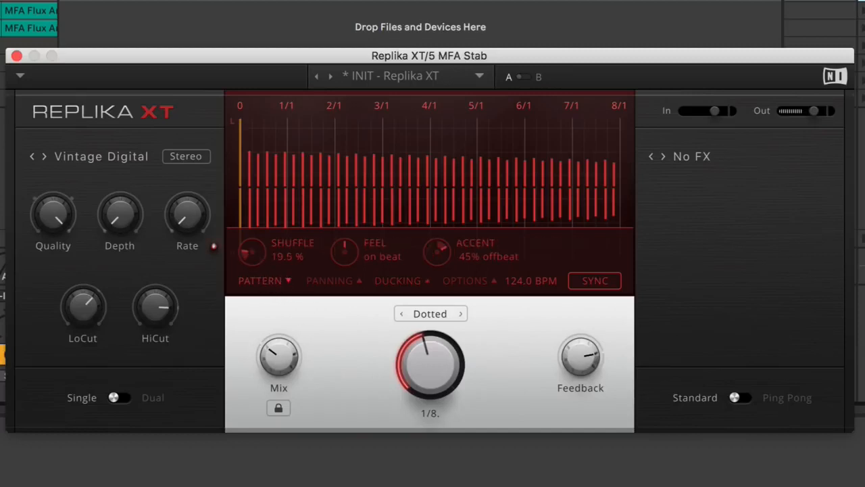
left_click_drag(252, 252, 252, 251)
left_click_drag(441, 249, 444, 261)
Change the delay from Standard to Ping Pong and reverse its direction to R/L.
left_click(744, 398)
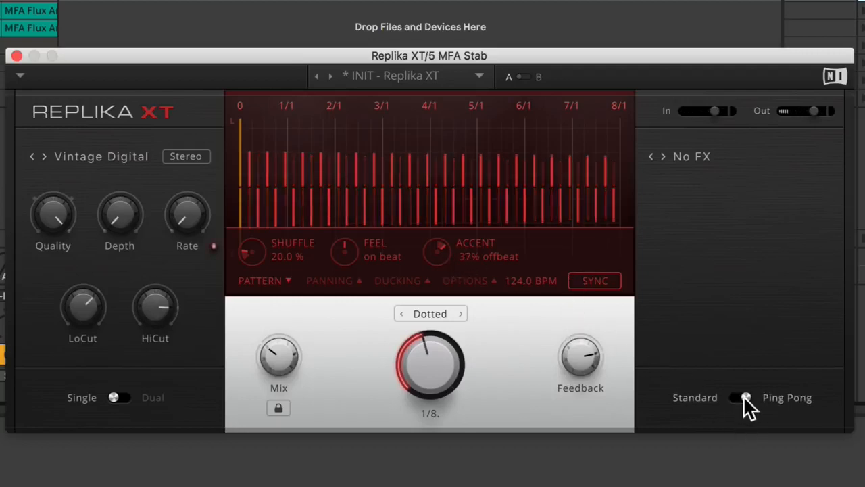
left_click(479, 279)
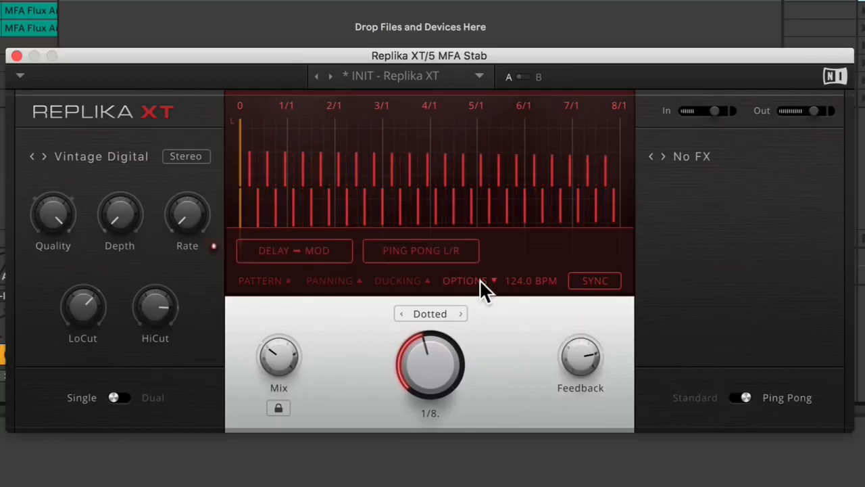
left_click(438, 257)
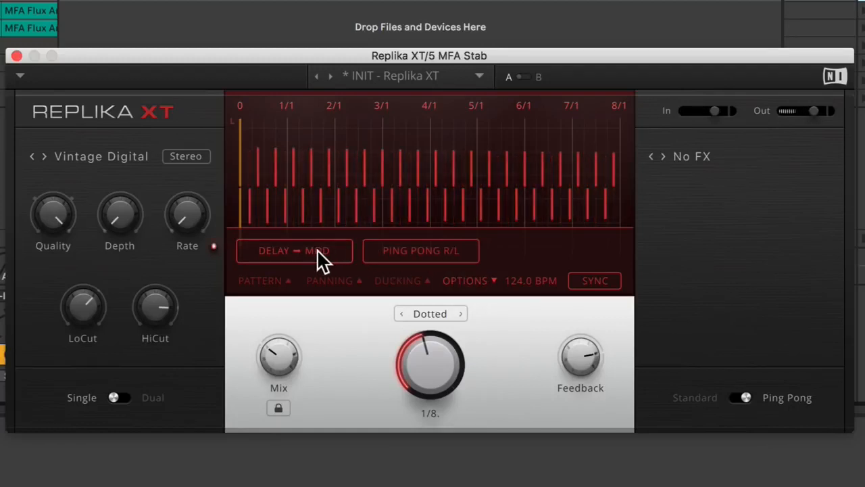
Raise the modulation depth and rate while comparing Dry + Delay routing with Delay only, ending on Delay only.
left_click_drag(125, 215, 167, 188)
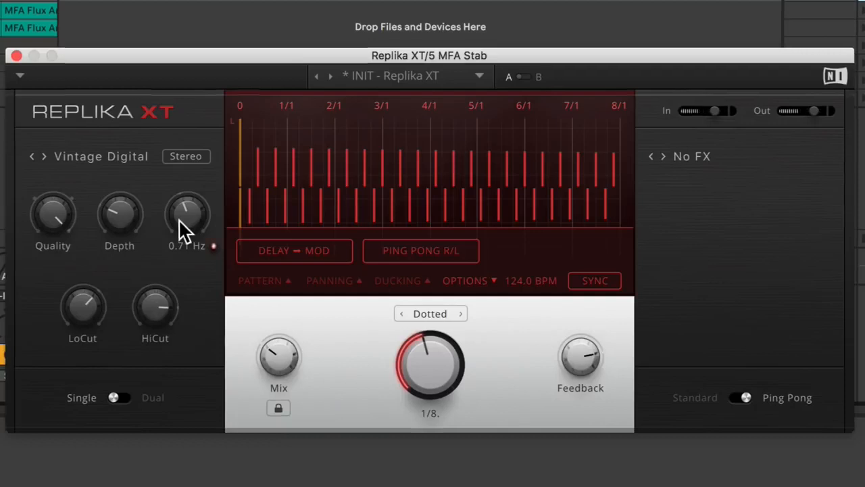
left_click(270, 251)
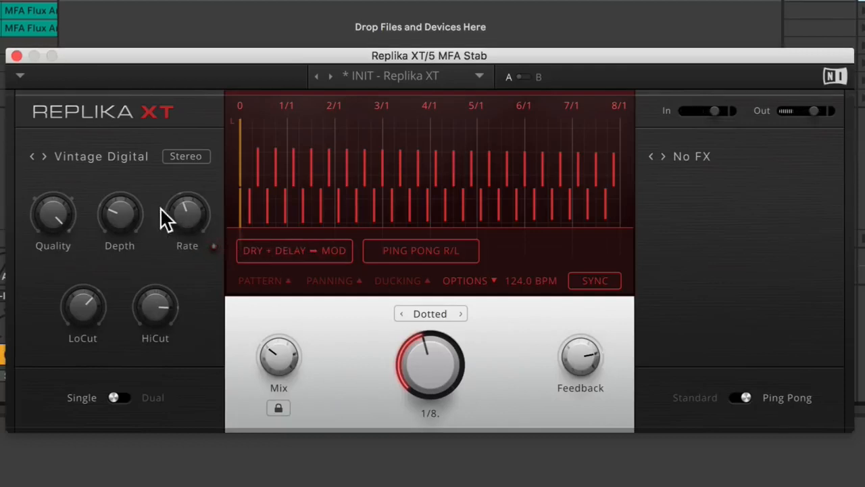
left_click_drag(215, 217, 215, 211)
left_click_drag(116, 205, 116, 197)
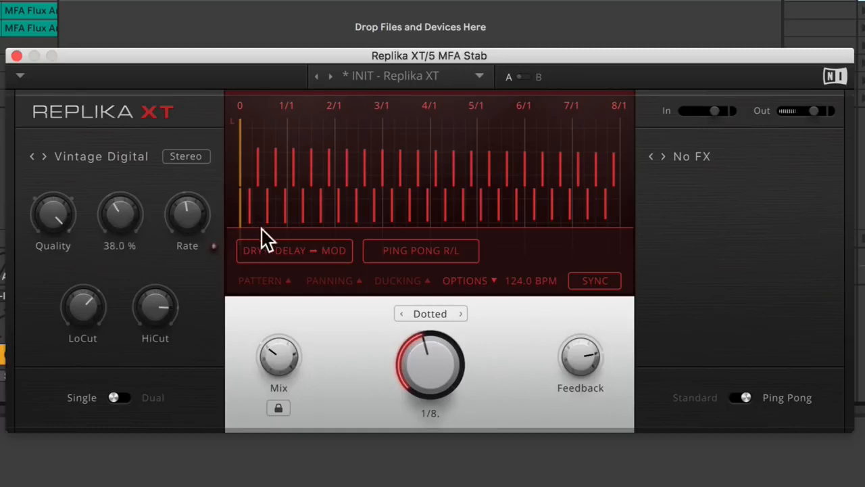
left_click(295, 251)
Shorten the delay time to dotted 1/16, close the options section, and raise the feedback.
left_click_drag(408, 356, 408, 361)
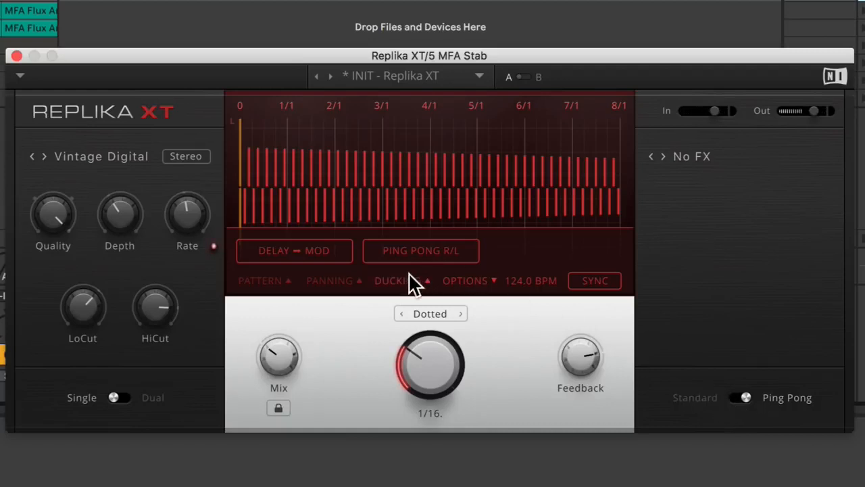
left_click(447, 278)
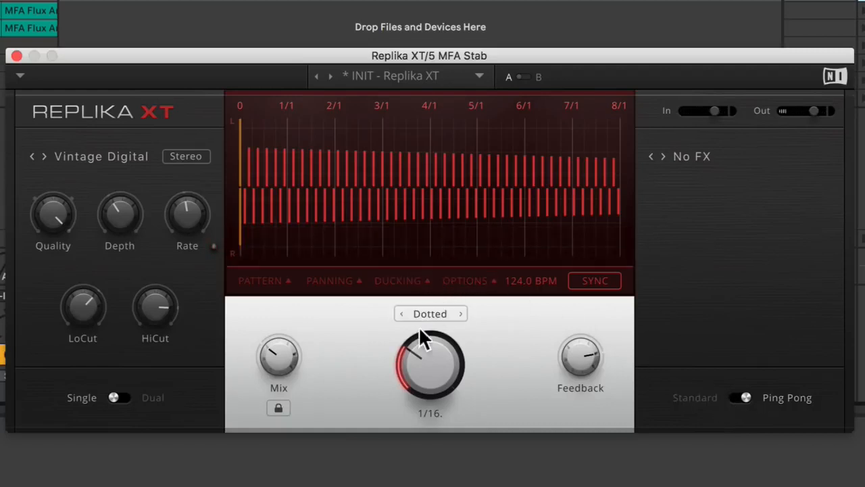
left_click_drag(577, 360, 575, 343)
Lower the Vintage Digital quality one setting from High and set the delay time to dotted 1/8.
mouse_move(53, 204)
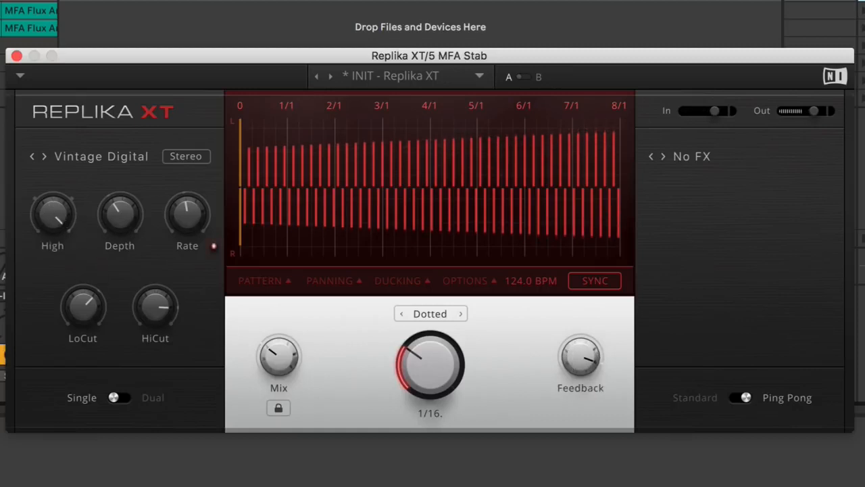
left_click_drag(52, 204, 52, 220)
left_click_drag(410, 359, 394, 351)
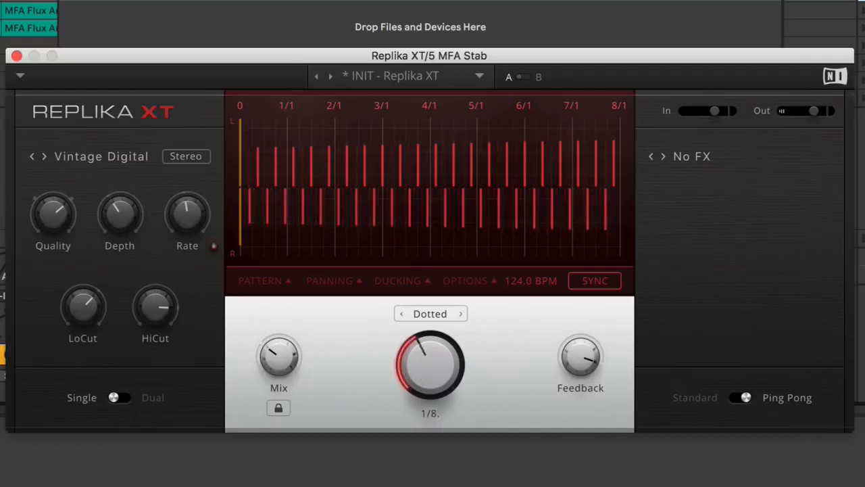
Step the quality down to Crunch, raise the feedback, and bring the quality back up from its lowest setting.
mouse_move(61, 216)
left_click_drag(51, 207, 51, 223)
left_click_drag(41, 232, 40, 247)
left_click_drag(619, 349, 619, 335)
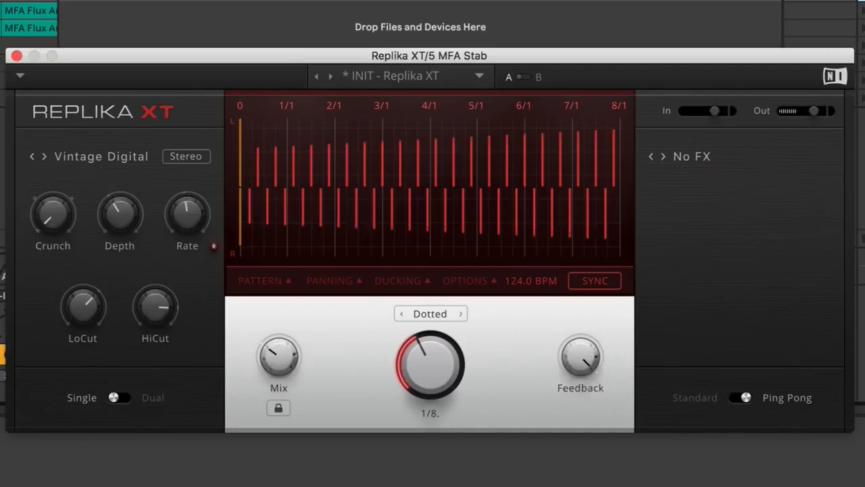
left_click_drag(47, 217, 48, 194)
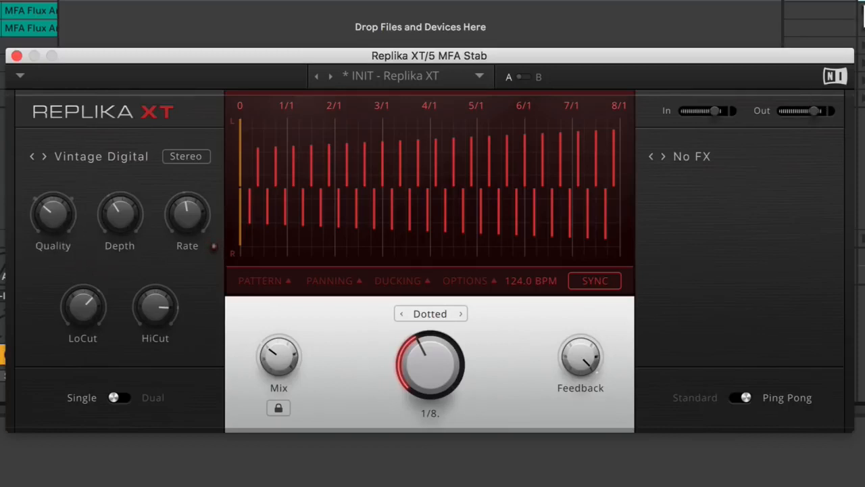
Switch the delay style from Vintage Digital to Tape.
left_click(863, 6)
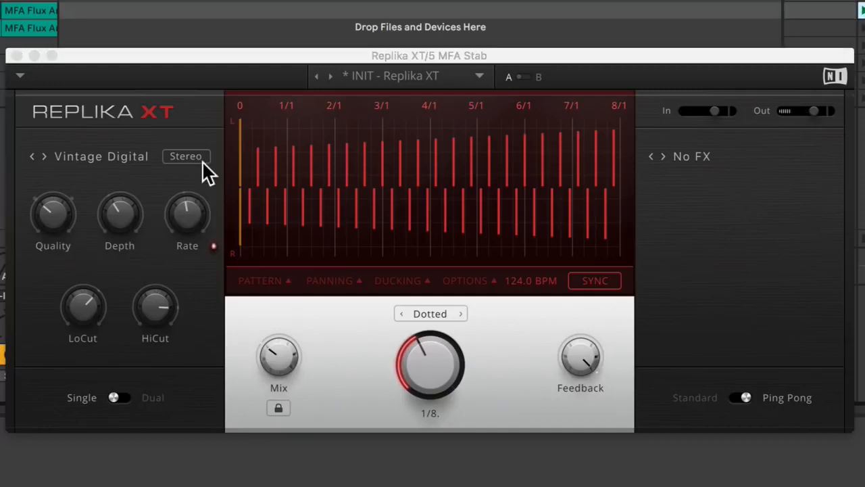
left_click(101, 153)
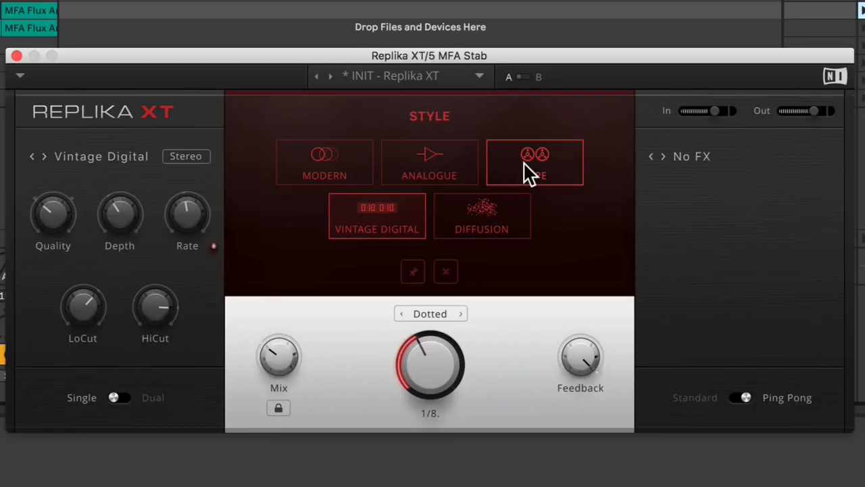
left_click(531, 172)
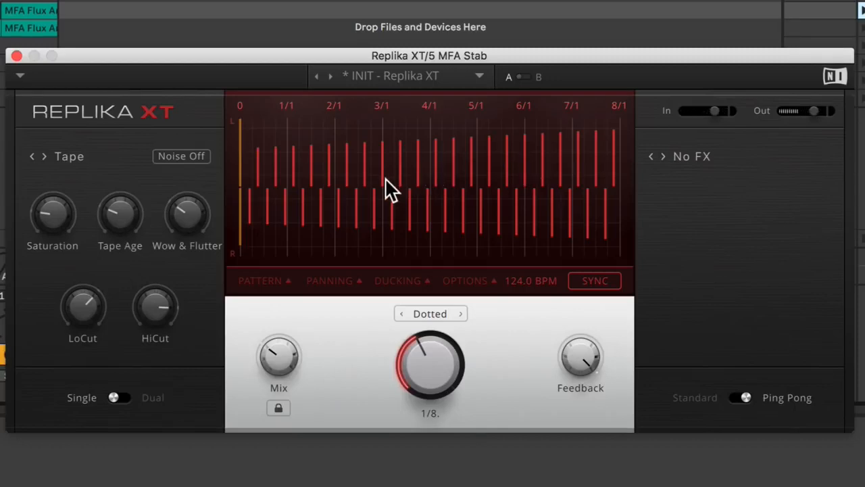
Raise the tape saturation to 78.5 % and the tape age slightly, with a dotted 1/16 delay time and a lower high cut.
mouse_move(37, 209)
left_click_drag(38, 209, 38, 159)
mouse_move(583, 355)
left_click_drag(426, 353, 426, 361)
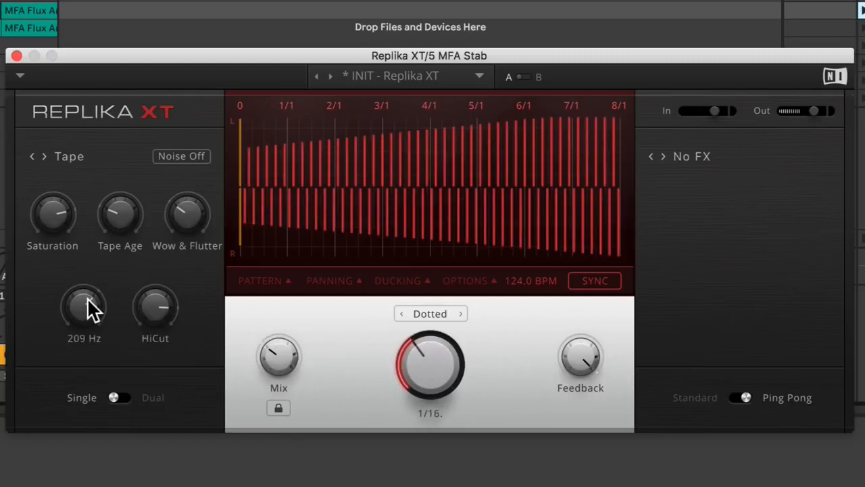
left_click_drag(159, 311, 158, 310)
left_click_drag(119, 213, 119, 210)
Show the ducking settings and reduce the ducking amount to 7.5 dB.
left_click(398, 280)
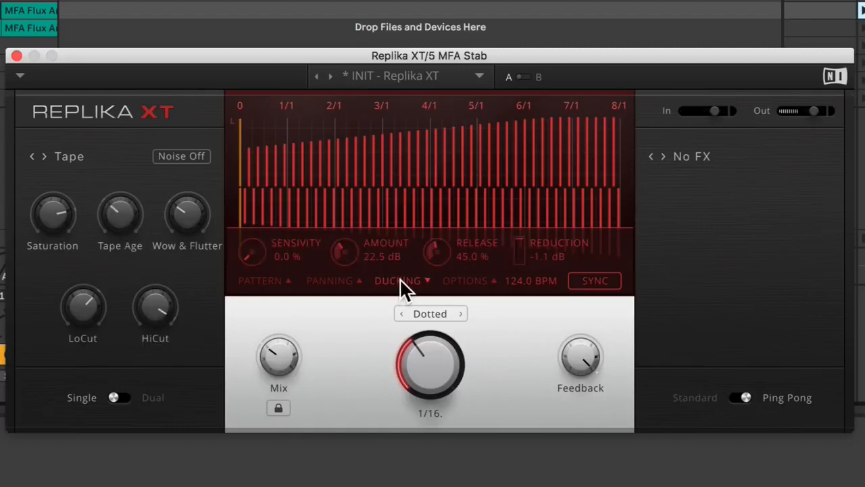
left_click_drag(361, 257, 361, 266)
left_click_drag(381, 252, 381, 246)
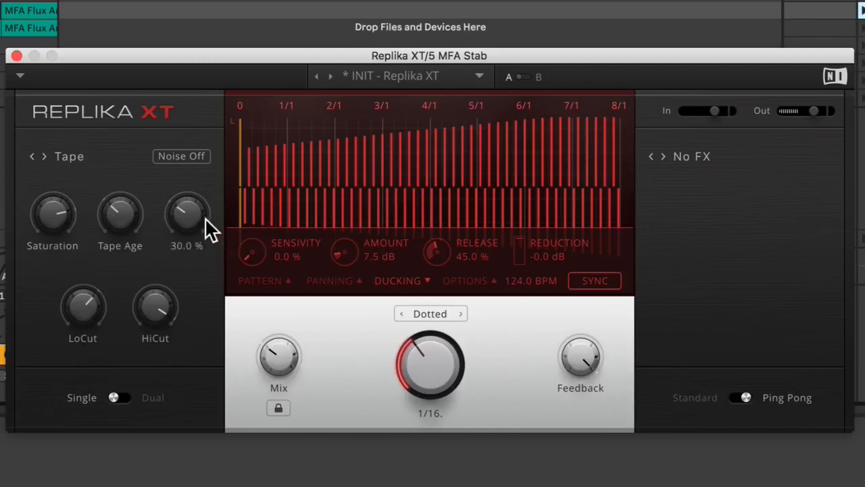
Raise the wow and flutter and the saturation, turn tape noise on, and bring the tape age to around the middle.
left_click_drag(205, 217, 205, 187)
left_click_drag(121, 203, 120, 198)
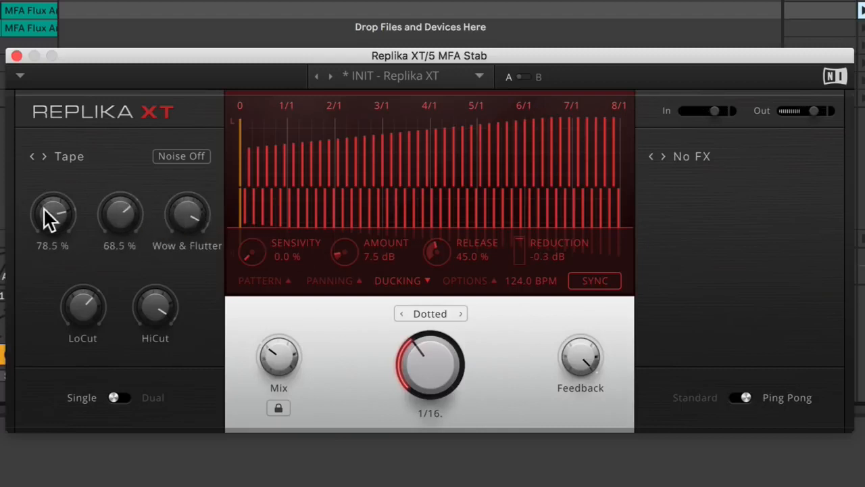
left_click_drag(44, 207, 43, 194)
left_click(198, 151)
mouse_move(121, 213)
left_mouse_down()
mouse_move(120, 192)
mouse_move(121, 223)
left_mouse_up()
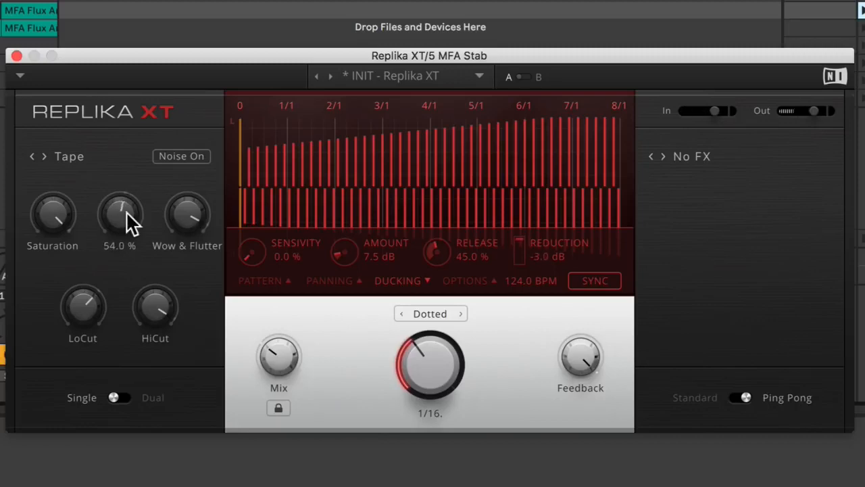
Add the Flanger modulation effect with a raised depth, and close the ducking settings.
left_click(703, 157)
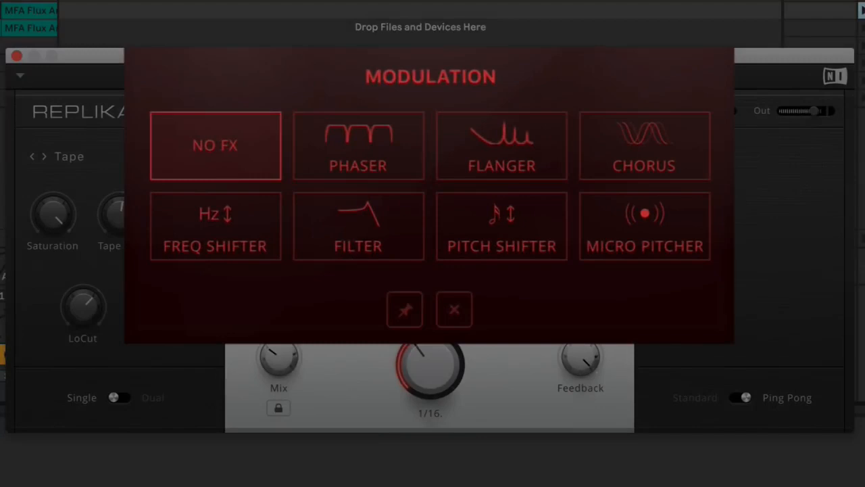
left_click(488, 153)
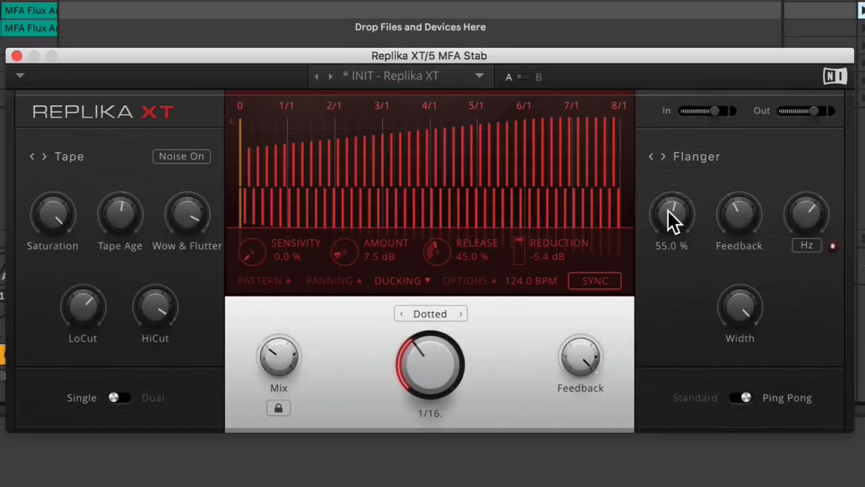
left_click_drag(667, 209, 667, 195)
left_click(396, 281)
Sync the flanger rate to note values at 1/2 and raise the flanger feedback.
mouse_move(810, 208)
left_mouse_down()
mouse_move(809, 190)
mouse_move(817, 202)
left_mouse_up()
left_click(807, 246)
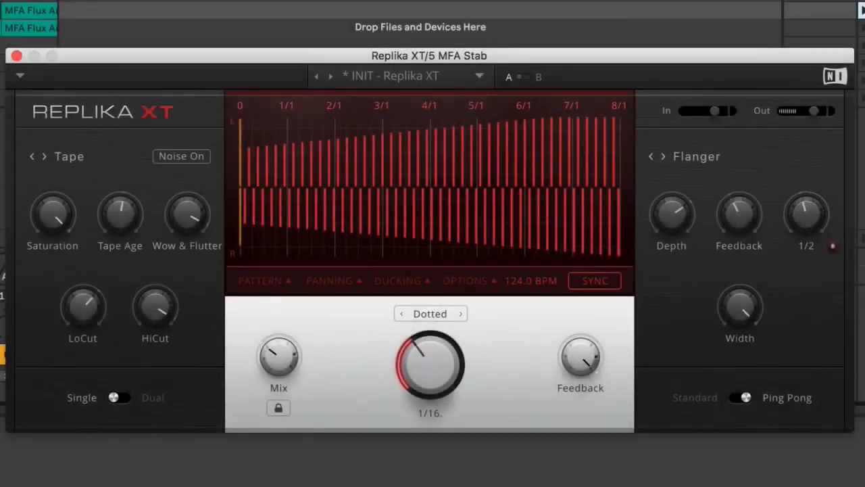
mouse_move(738, 216)
mouse_move(740, 214)
left_mouse_down()
mouse_move(740, 203)
mouse_move(746, 214)
left_mouse_up()
Switch the modulation effect to Freq Shifter, raise its shift, and set the mode to UpDown.
left_click(696, 157)
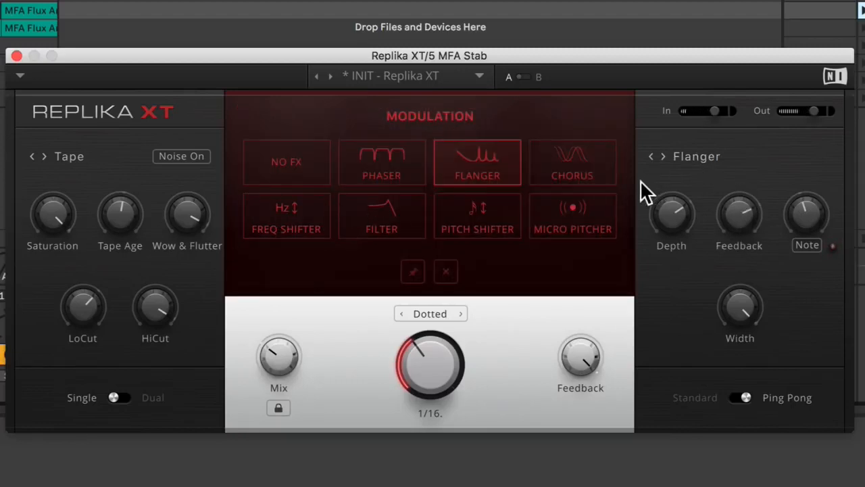
left_click(281, 218)
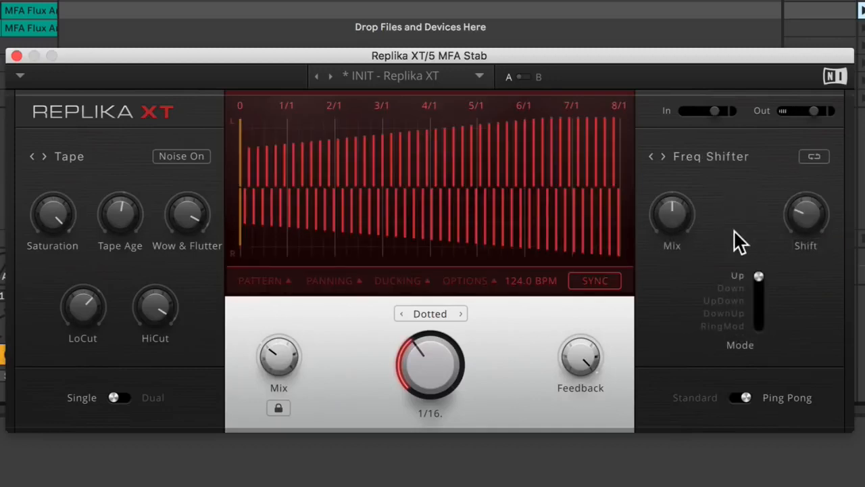
left_click_drag(809, 223, 809, 206)
left_click(760, 302)
Raise the frequency shifter's mix and compare its straight routing with the feedback loop routing, ending on the loop.
mouse_move(668, 193)
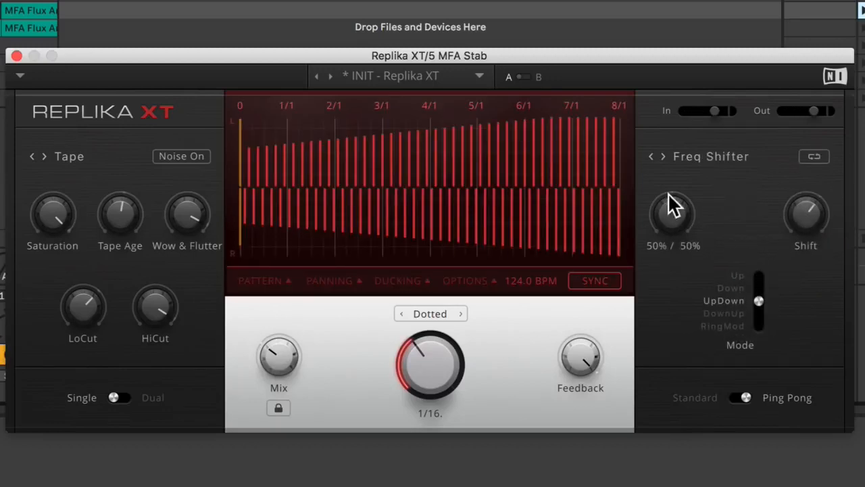
left_click_drag(670, 205, 669, 176)
left_click(836, 151)
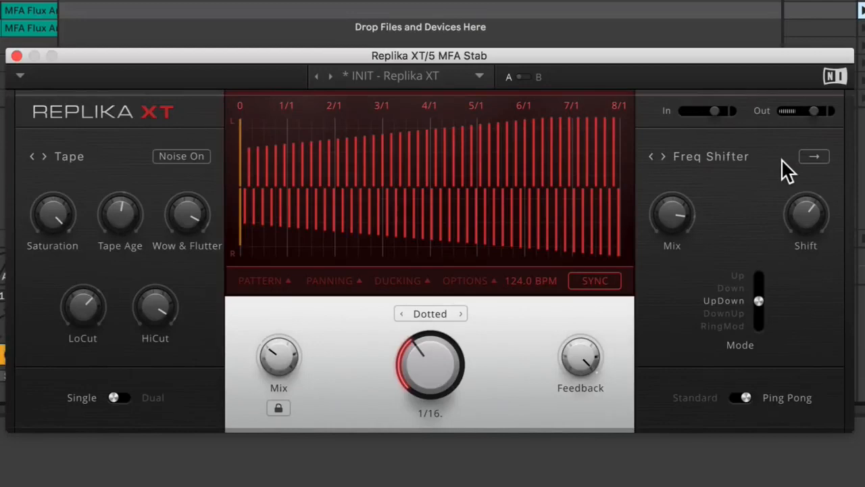
left_click(814, 157)
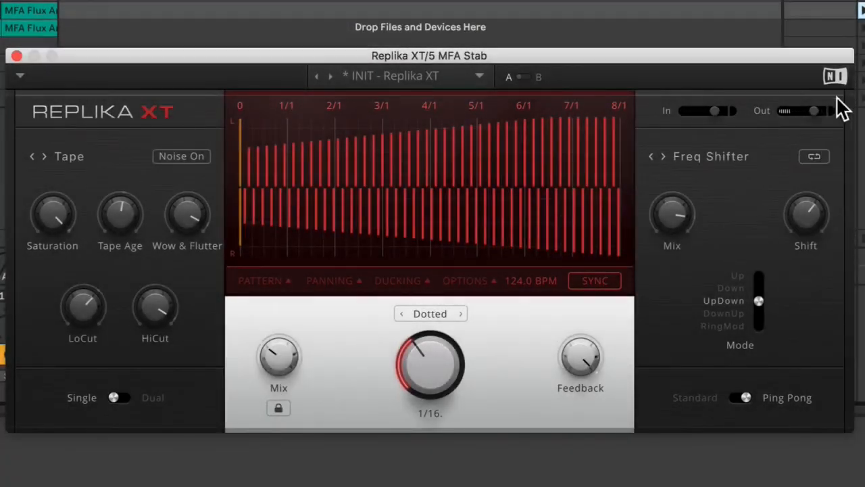
Raise the output level slightly, then switch the modulation effect to Filter with a resonance of 56.5 %.
mouse_move(815, 108)
left_click(716, 152)
left_click(399, 210)
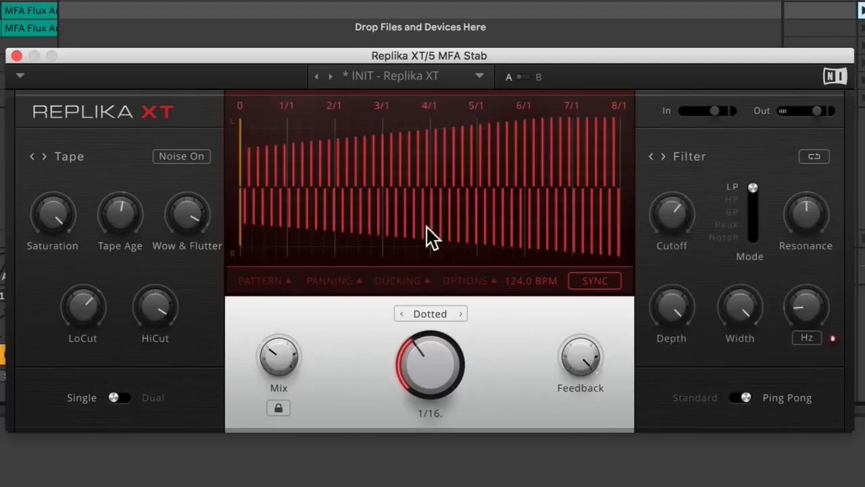
mouse_move(784, 196)
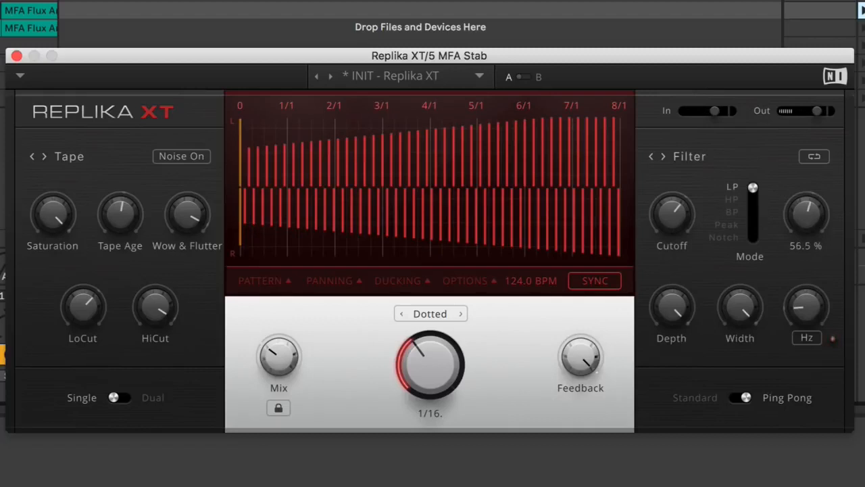
Sync the filter's modulation rate to note values and slow it down, raising the cutoff and reducing the depth.
left_click(803, 335)
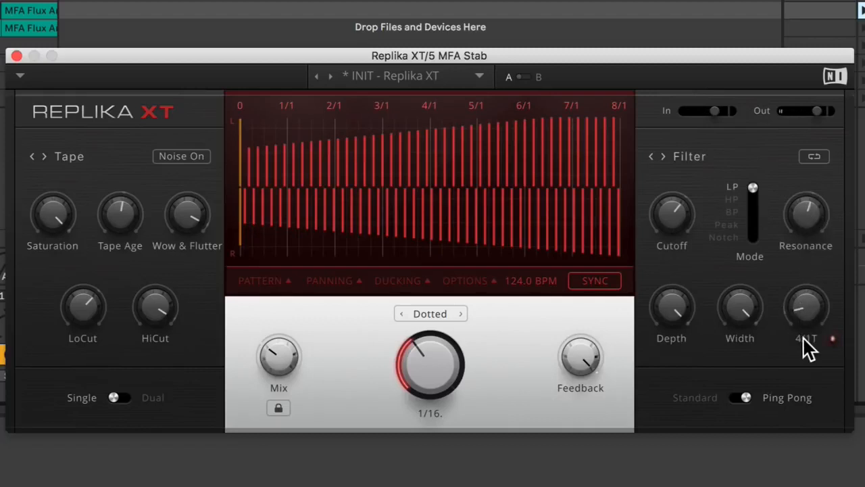
left_click_drag(805, 309, 805, 315)
left_click_drag(678, 220, 677, 210)
left_click_drag(676, 304, 676, 297)
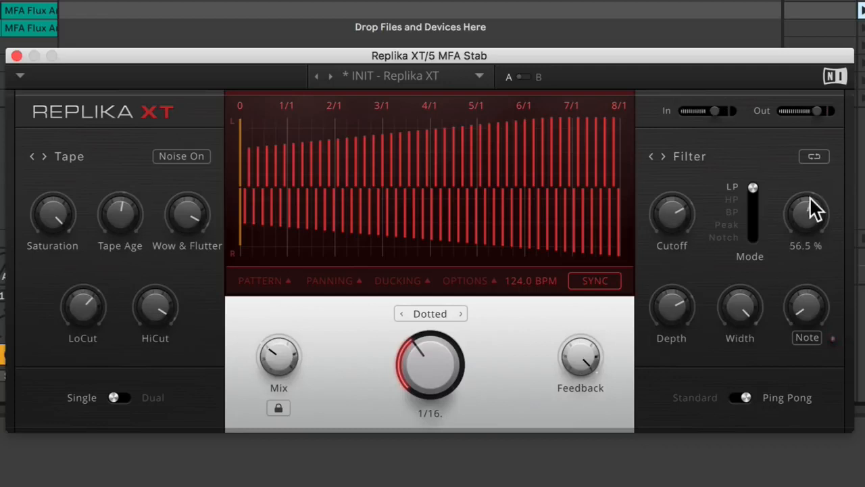
Lower the filter's resonance, fine-tune its cutoff, and reduce the delay feedback slightly.
left_click_drag(810, 200, 810, 189)
left_click_drag(676, 212, 675, 217)
left_click_drag(567, 368, 566, 370)
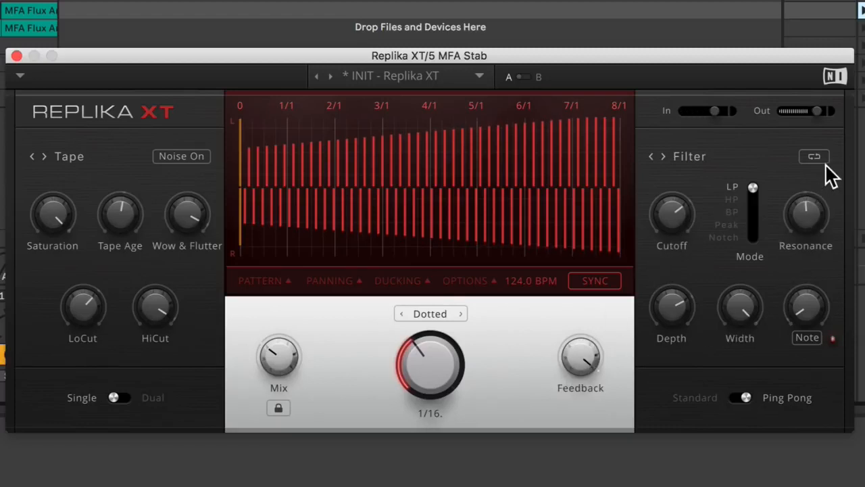
Switch the modulation effect to Pitch Shifter and lower its left-channel shift.
left_click(700, 155)
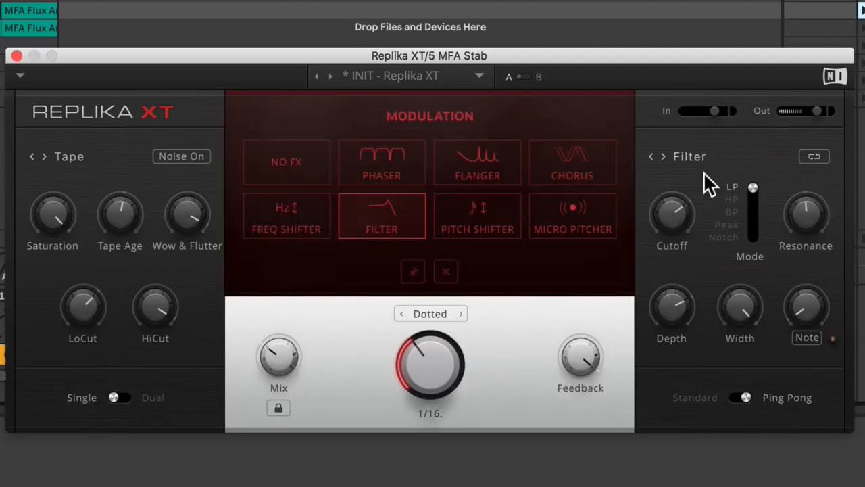
left_click(492, 227)
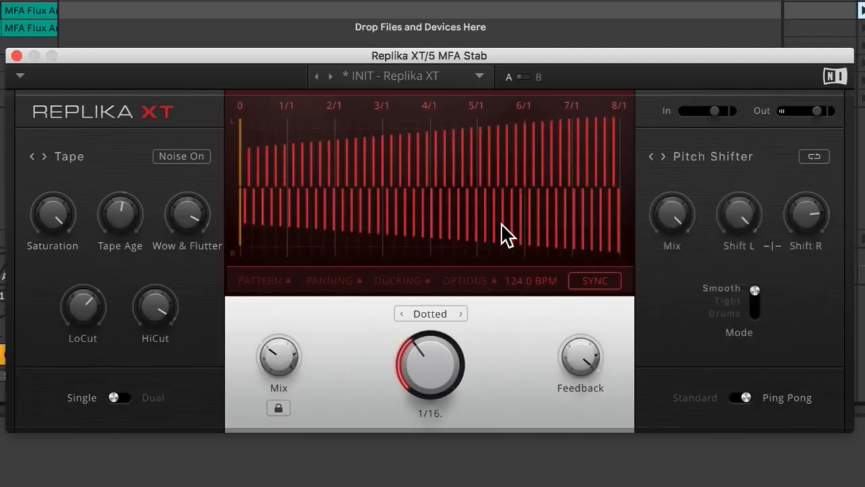
mouse_move(744, 207)
left_click_drag(743, 205, 743, 236)
Route the pitch shifter outside the feedback loop and change its mode to Tight, then to Drums.
mouse_move(802, 207)
left_click(815, 157)
left_click(736, 302)
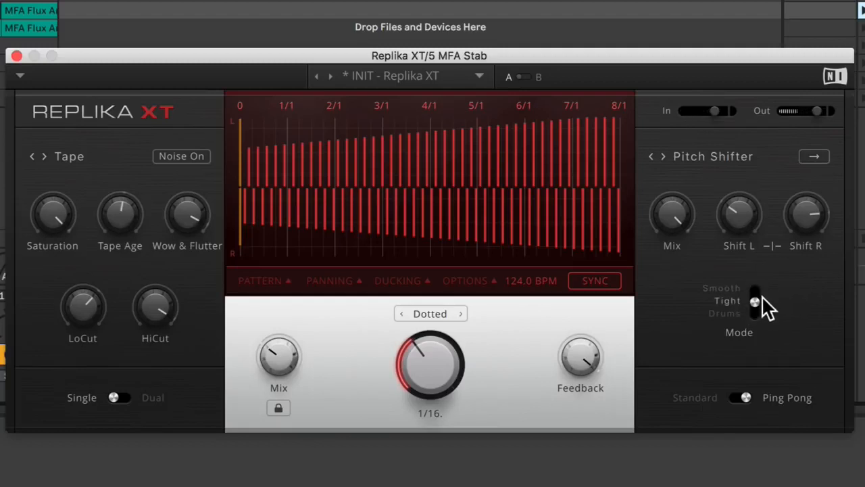
left_click_drag(754, 298, 756, 309)
Switch the modulation effect to Chorus and raise its depth and rate.
mouse_move(747, 155)
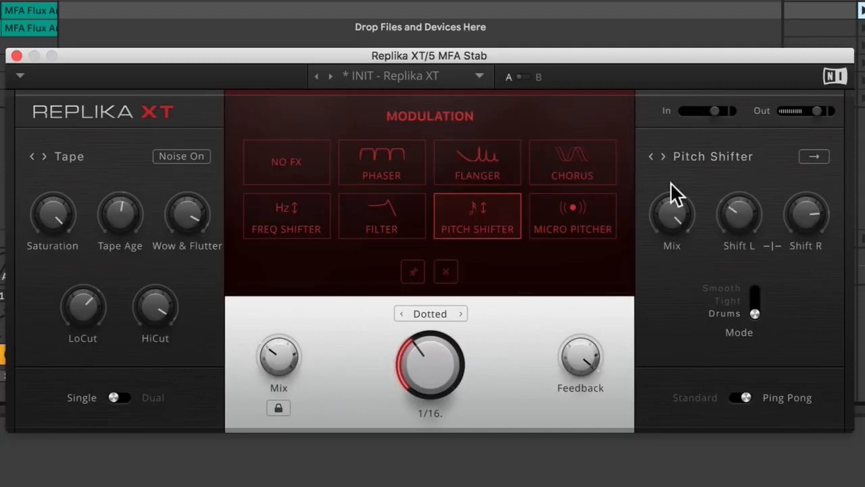
left_click(590, 169)
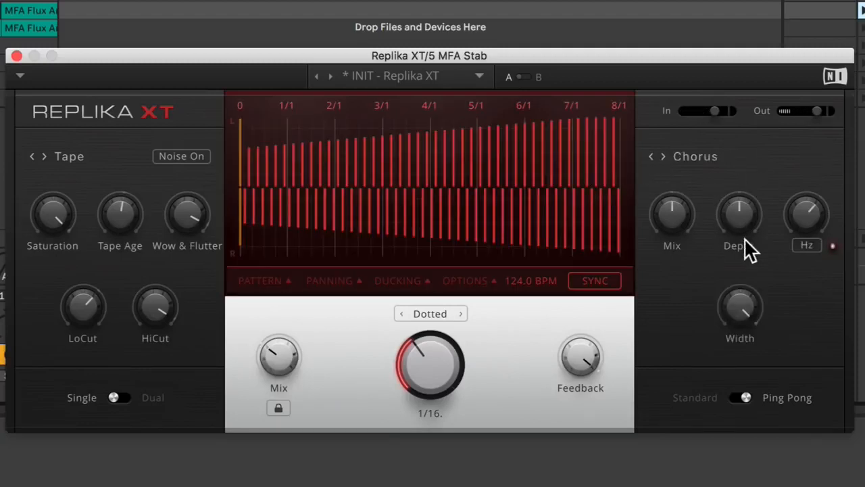
left_click_drag(739, 215, 749, 211)
left_click_drag(807, 212, 808, 203)
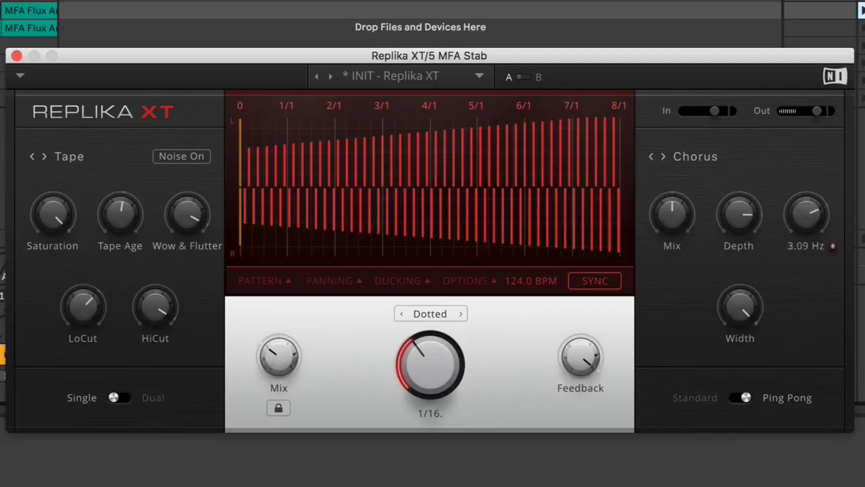
Switch the modulation effect to Phaser and raise its feedback and depth.
left_click(696, 155)
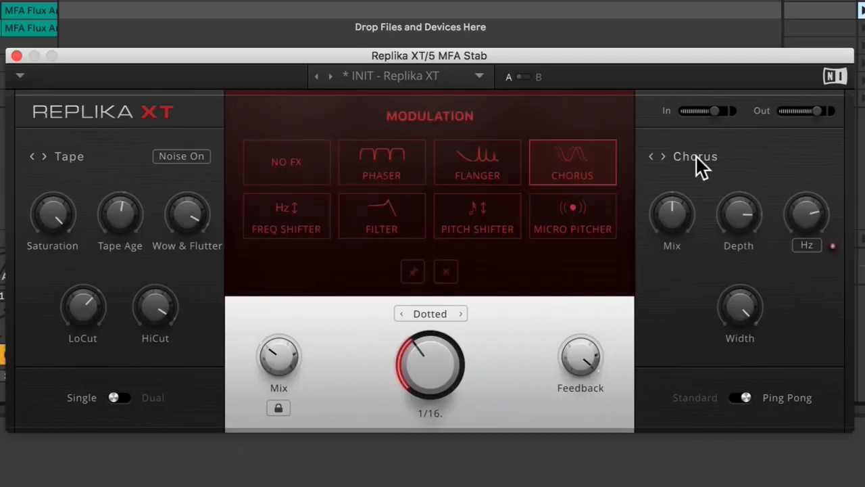
left_click(395, 158)
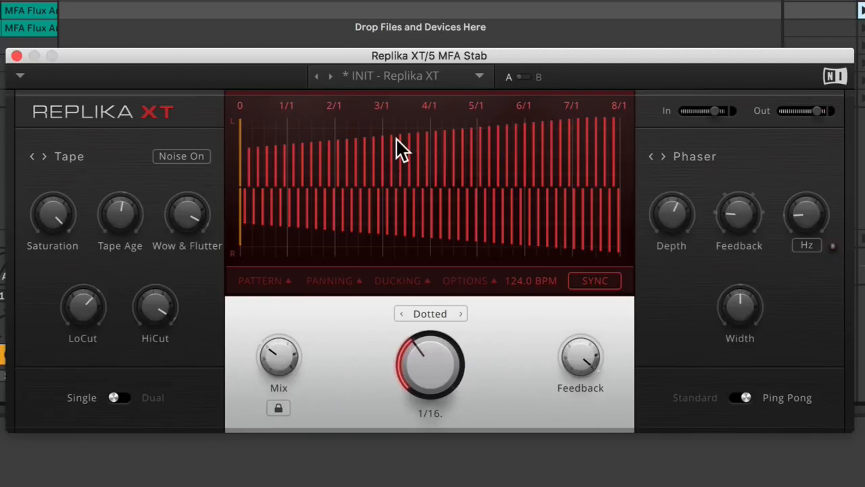
mouse_move(735, 211)
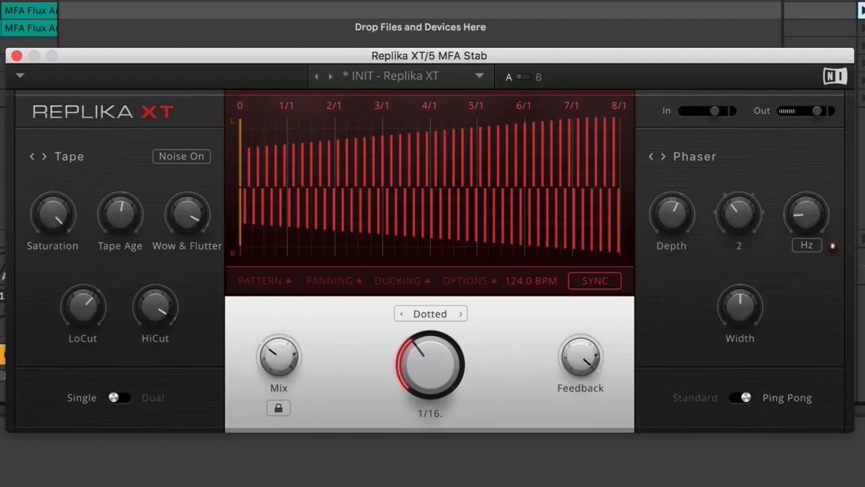
left_click_drag(681, 209, 680, 201)
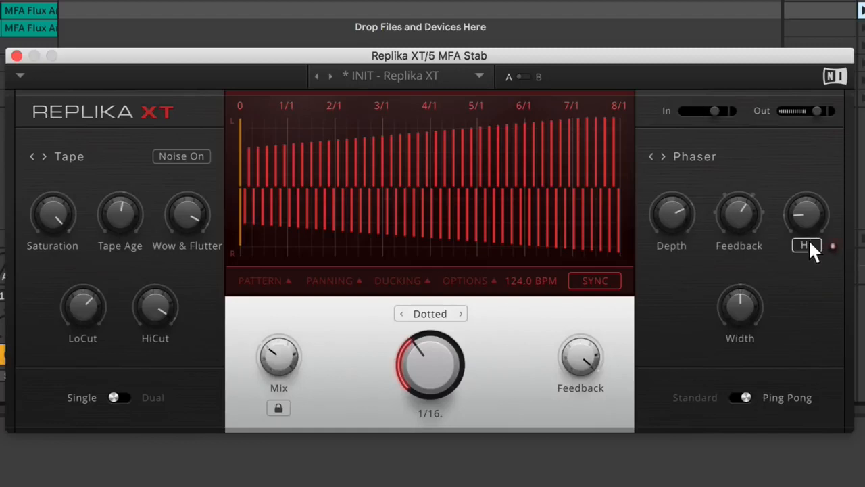
Slow the phaser's rate in note-synced mode, raise its feedback and width, and ease the depth back.
left_click_drag(806, 215, 807, 221)
left_click_drag(748, 205, 747, 205)
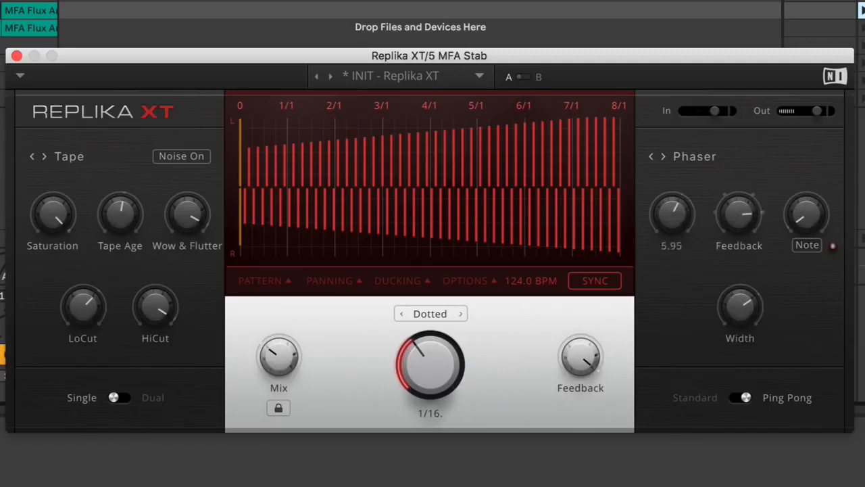
left_click_drag(672, 215, 672, 217)
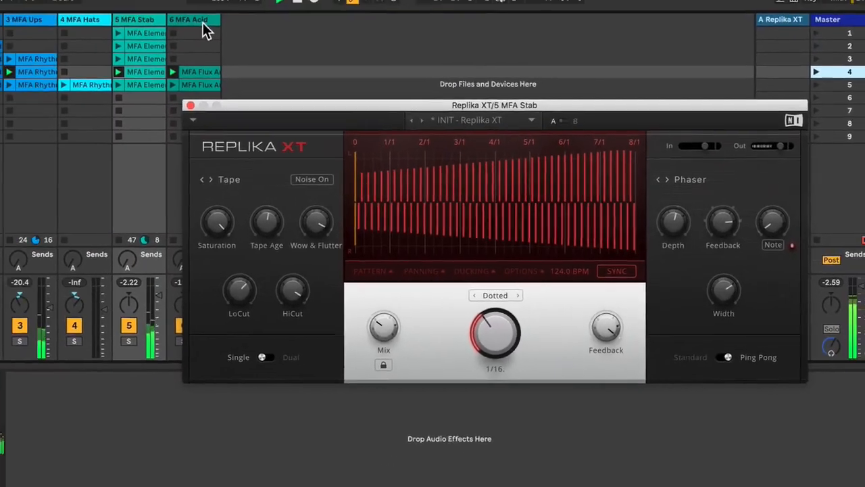
Close the MFA Stab plug-in window, launch scene 5, and open Replika XT on the MFA Acid track.
left_click(202, 22)
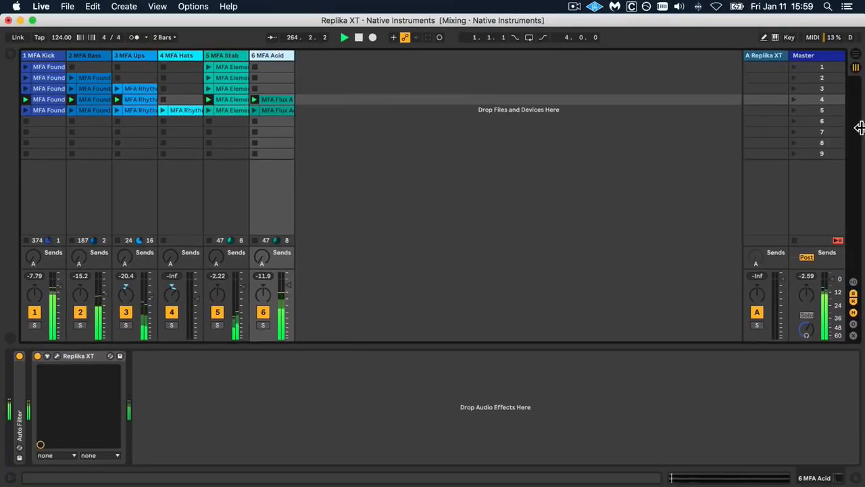
left_click(795, 111)
left_click(283, 57)
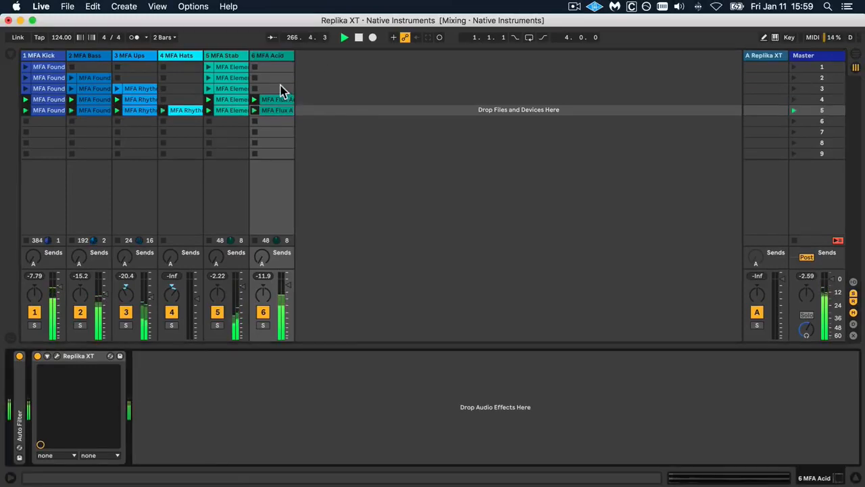
left_click(57, 357)
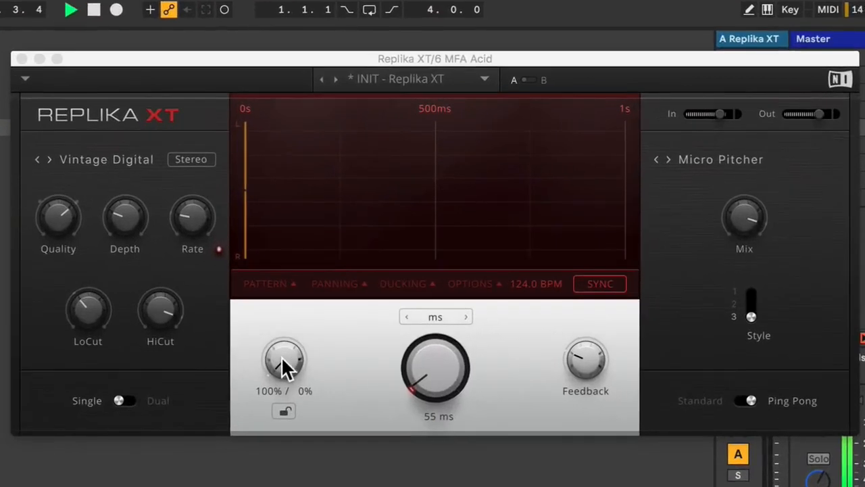
Raise the delay's mix and feedback, set the delay time to 65 ms, and switch the Micro Pitcher to style 2.
left_click_drag(454, 273, 454, 265)
left_click_drag(284, 359, 284, 371)
mouse_move(602, 368)
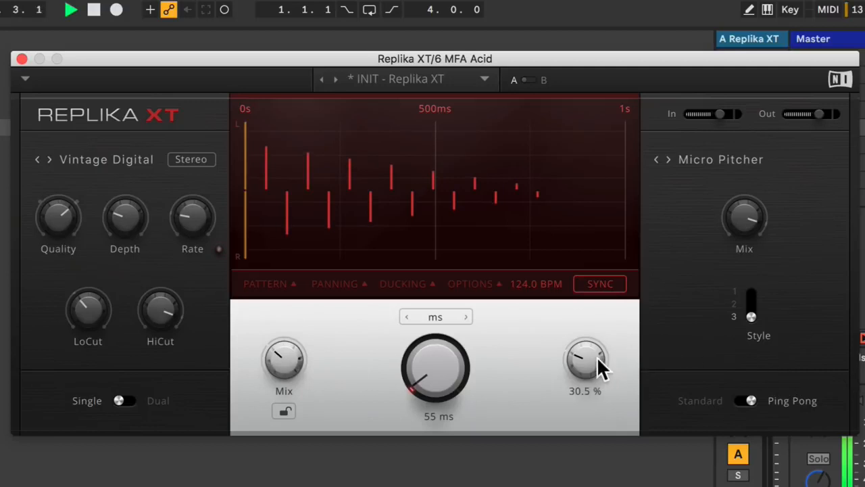
mouse_move(600, 368)
left_mouse_down()
mouse_move(599, 361)
mouse_move(600, 374)
left_mouse_up()
left_click_drag(419, 392, 419, 386)
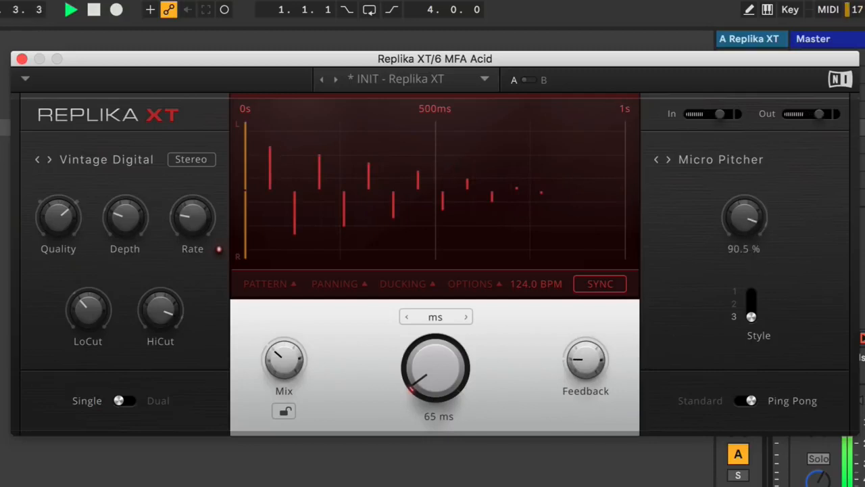
left_click(749, 299)
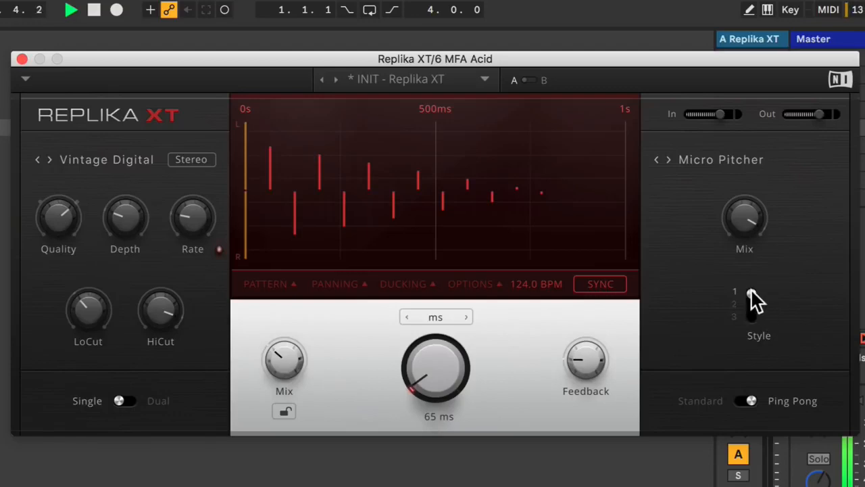
left_click(750, 299)
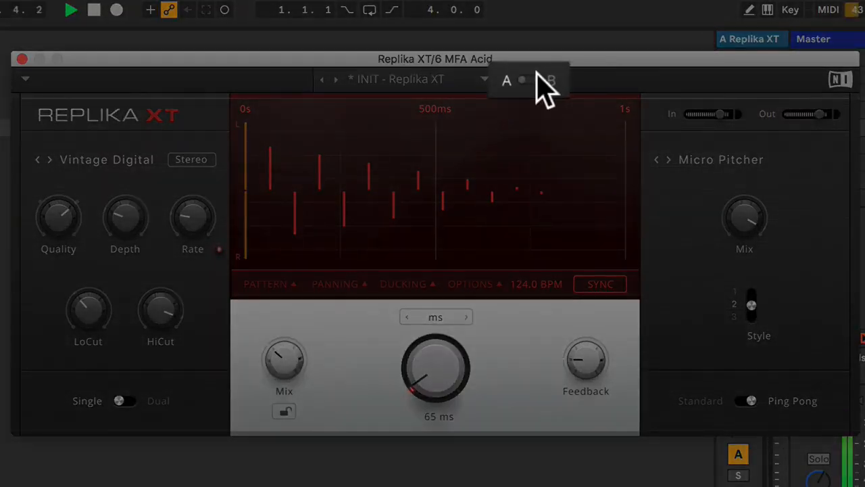
Switch to the B settings, set the delay time to 55 ms, and lower the feedback.
left_click(538, 81)
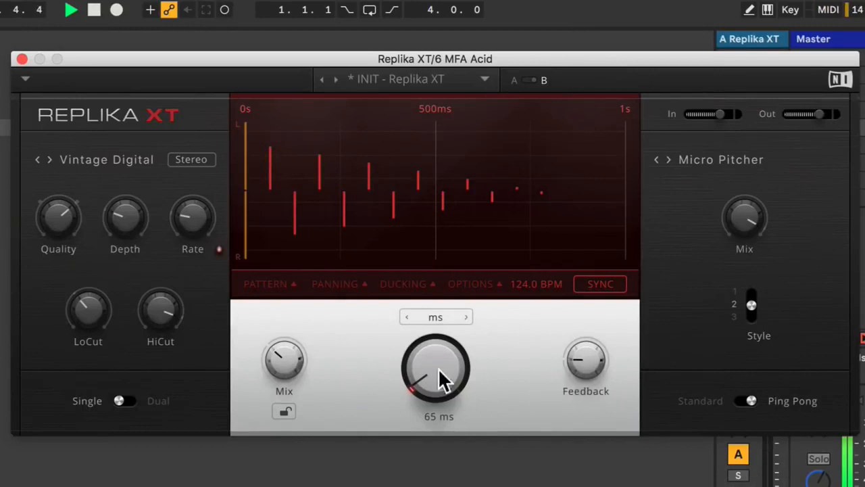
left_click_drag(440, 381, 440, 353)
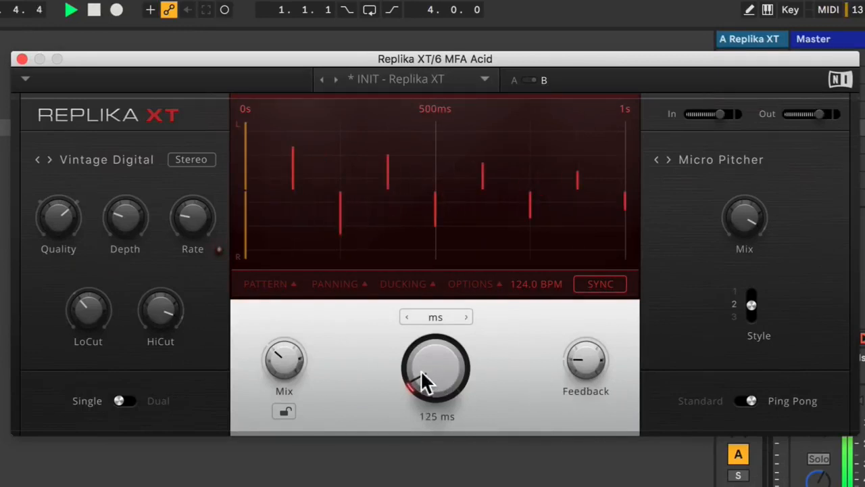
left_click_drag(602, 370, 603, 388)
mouse_move(440, 370)
left_mouse_down()
mouse_move(440, 399)
mouse_move(440, 374)
left_mouse_up()
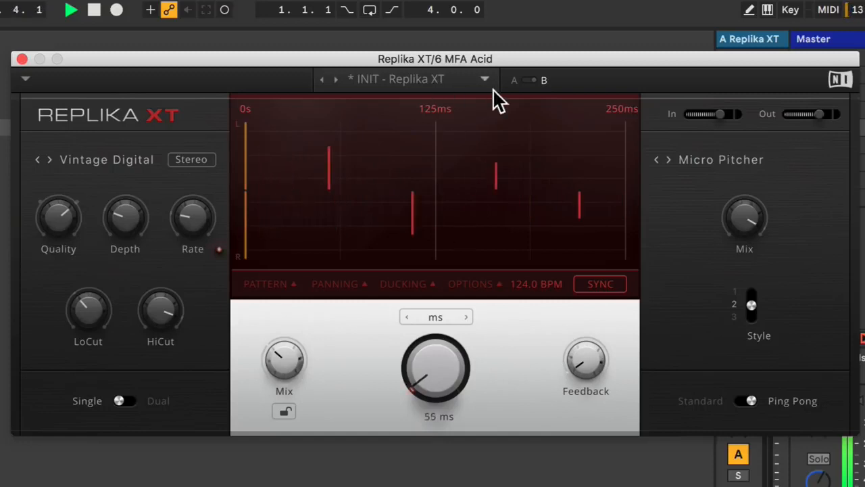
Return to the A settings, set the Micro Pitcher to style 3, and switch back to B for comparison.
left_click(530, 80)
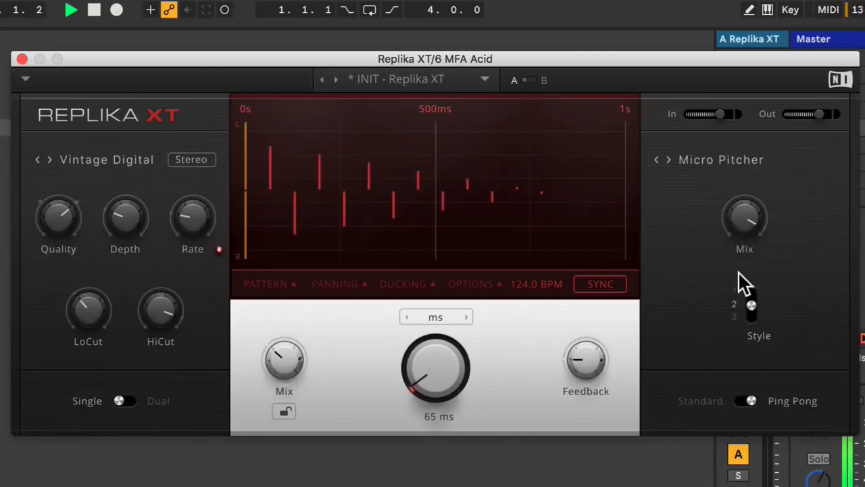
left_click(749, 315)
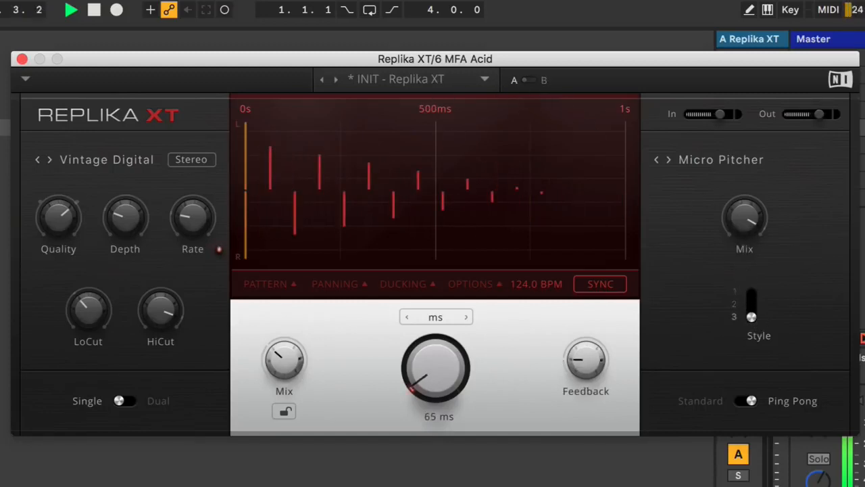
left_click(531, 78)
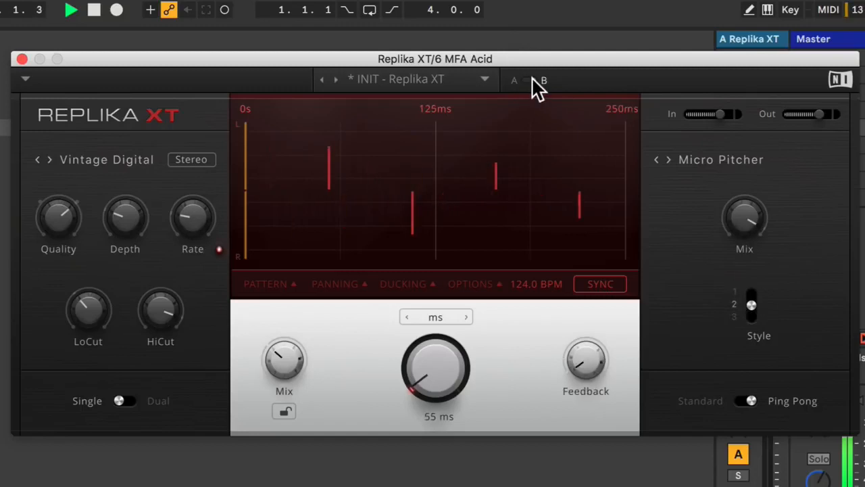
Look over the Replika XT preset list without loading a preset, and close the MFA Acid plug-in window.
left_click(458, 78)
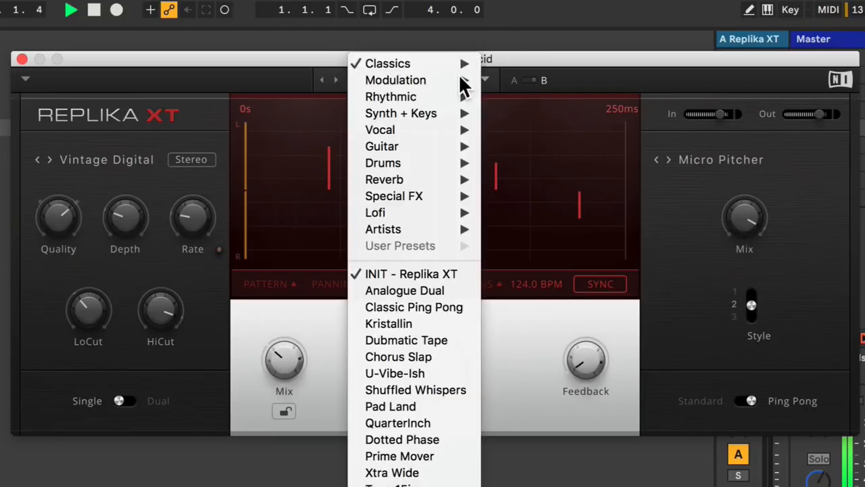
mouse_move(435, 62)
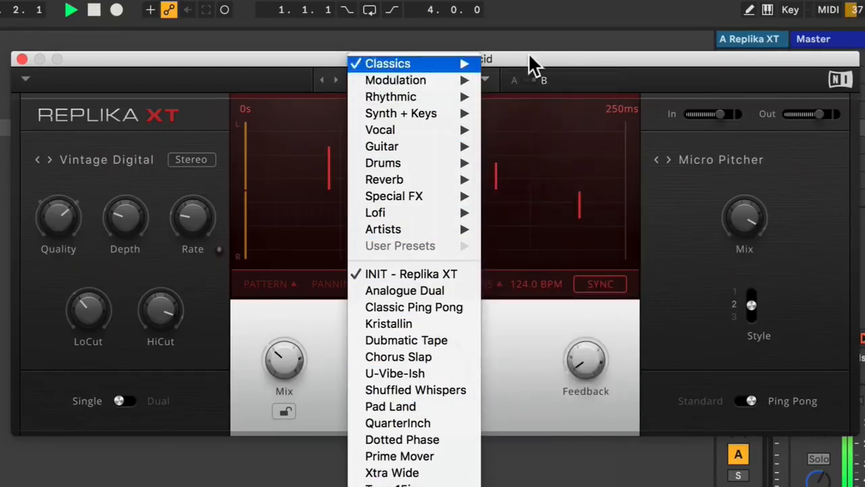
left_click_drag(530, 57, 534, 56)
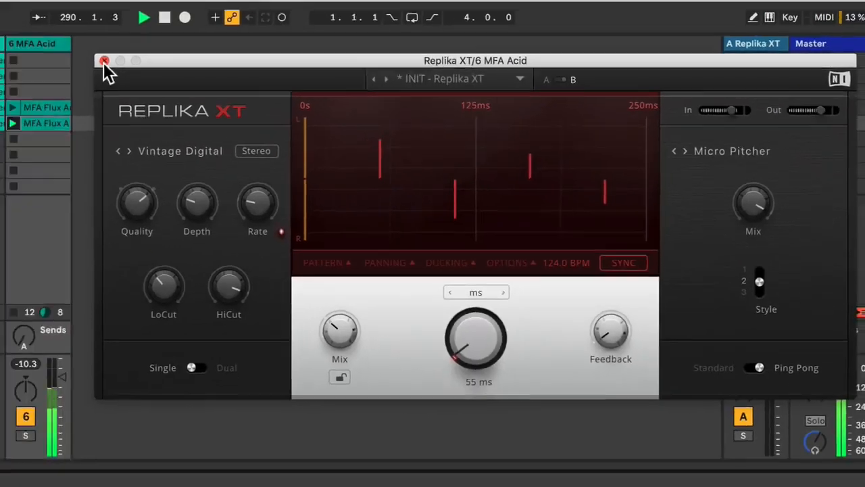
left_click(26, 58)
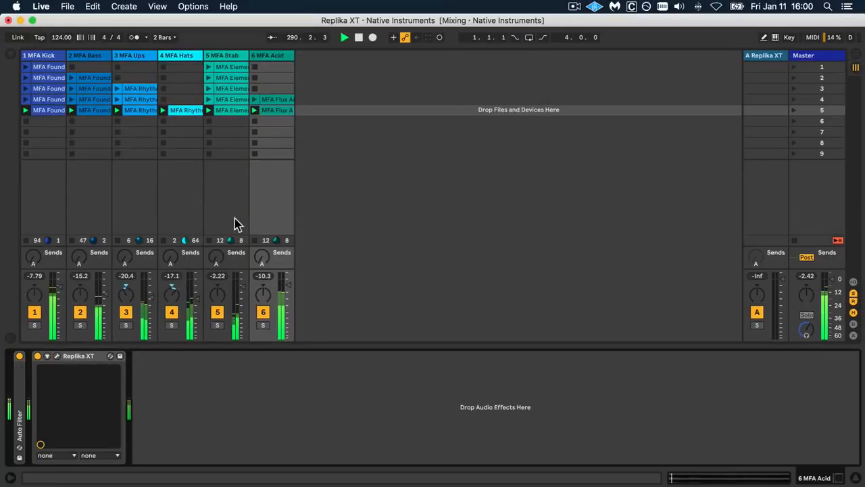
Turn the MFA Stab track's send A fully up and open Replika XT on return track A.
left_click_drag(216, 264, 217, 251)
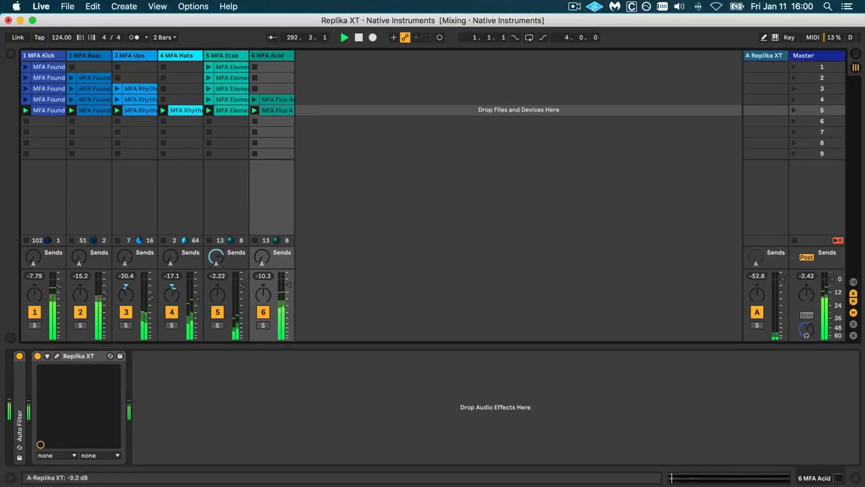
left_click(761, 57)
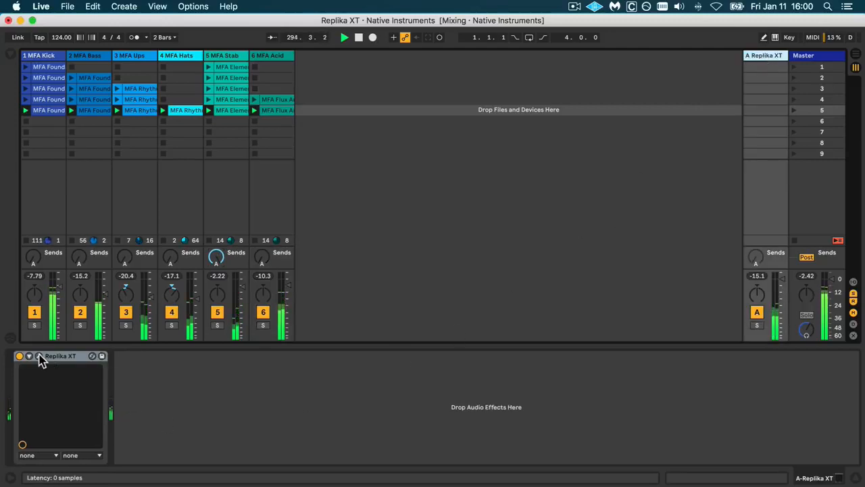
left_click(39, 356)
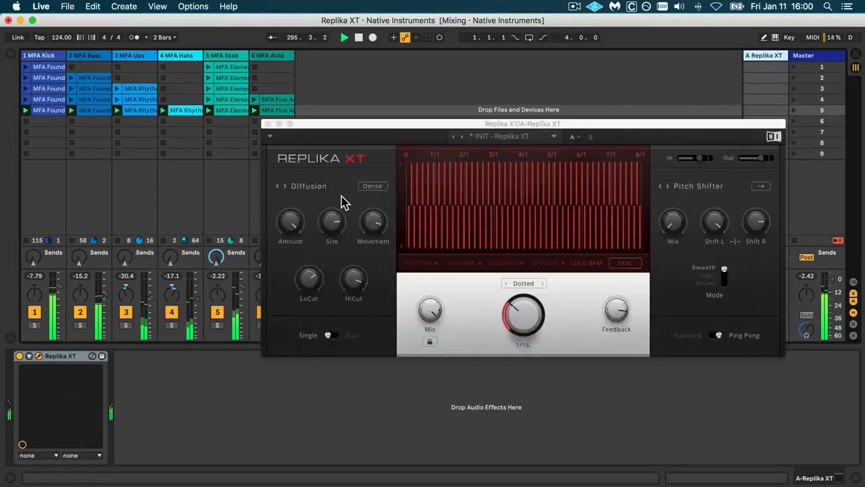
Show the delay style choices and switch the Diffusion density to Sparse.
left_click(317, 189)
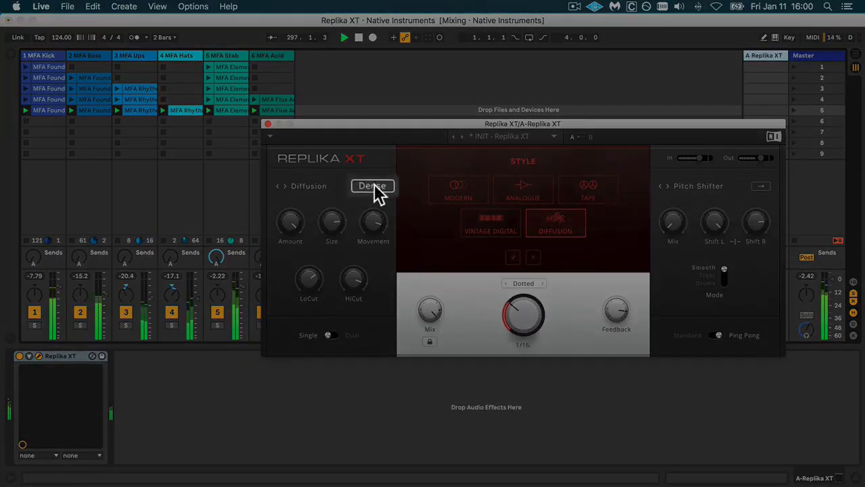
left_click(374, 184)
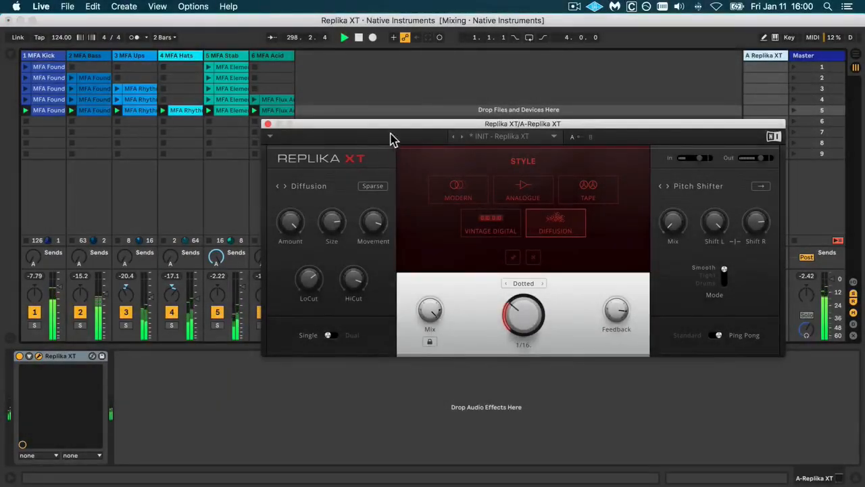
mouse_move(402, 132)
left_mouse_down()
mouse_move(410, 113)
mouse_move(440, 96)
mouse_move(410, 130)
left_mouse_up()
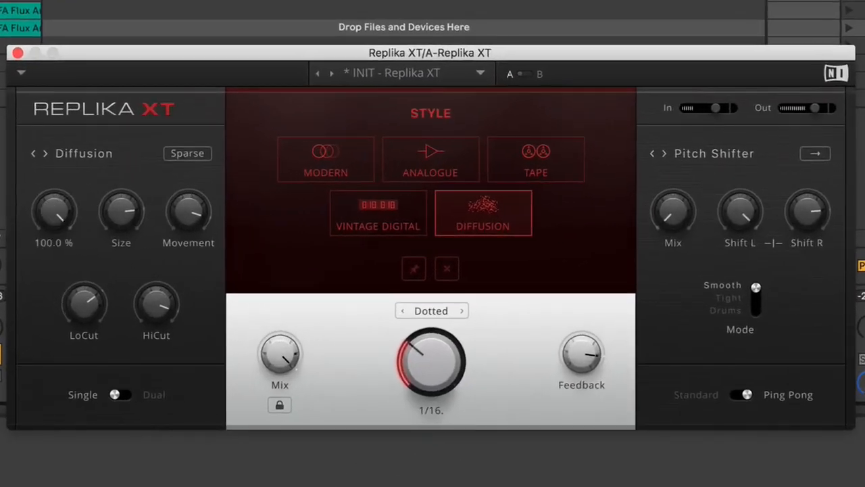
Set the Diffusion size to 4.29, lower the movement, and sweep the amount down to 53% and back to full.
mouse_move(61, 213)
left_mouse_down()
mouse_move(60, 231)
mouse_move(54, 215)
left_mouse_up()
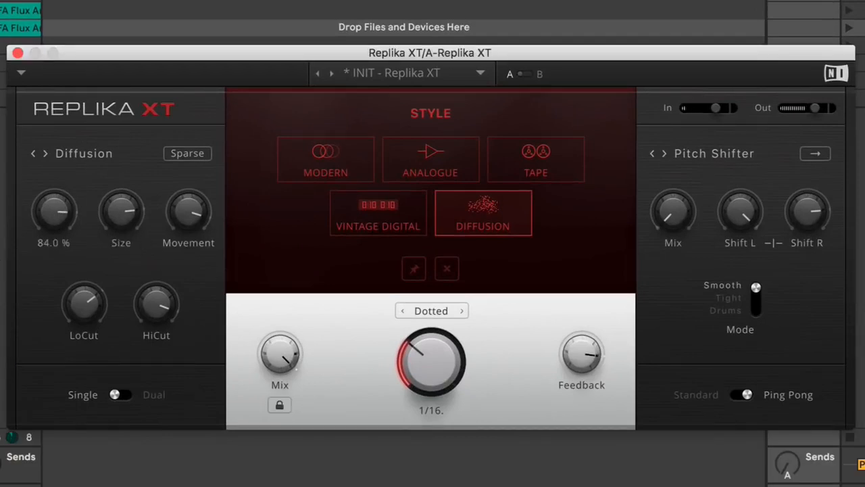
mouse_move(121, 211)
left_mouse_down()
mouse_move(121, 203)
mouse_move(121, 220)
left_mouse_up()
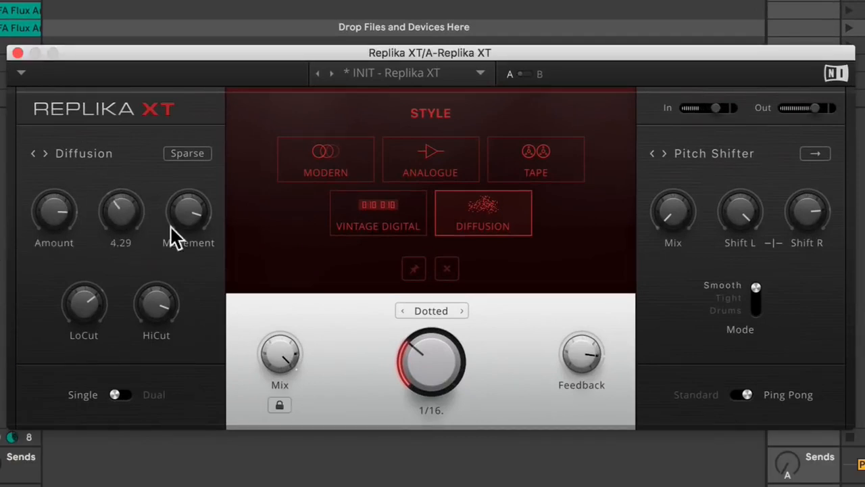
left_click_drag(188, 212, 188, 207)
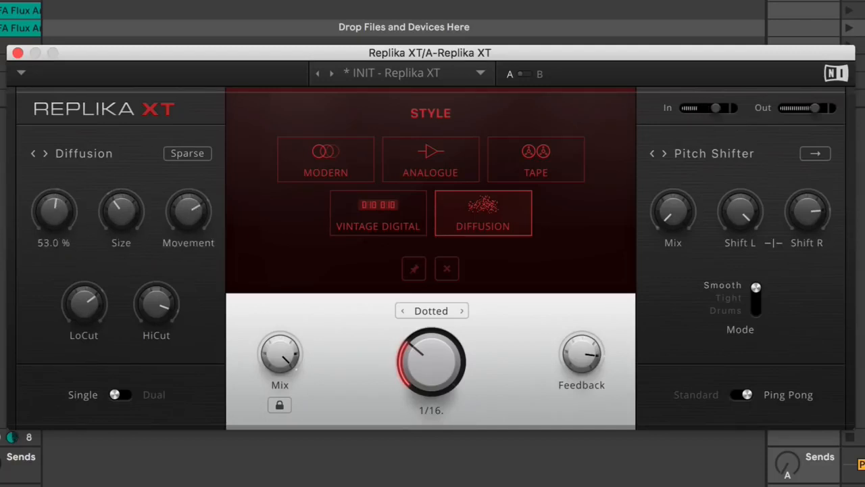
left_click_drag(54, 211, 54, 189)
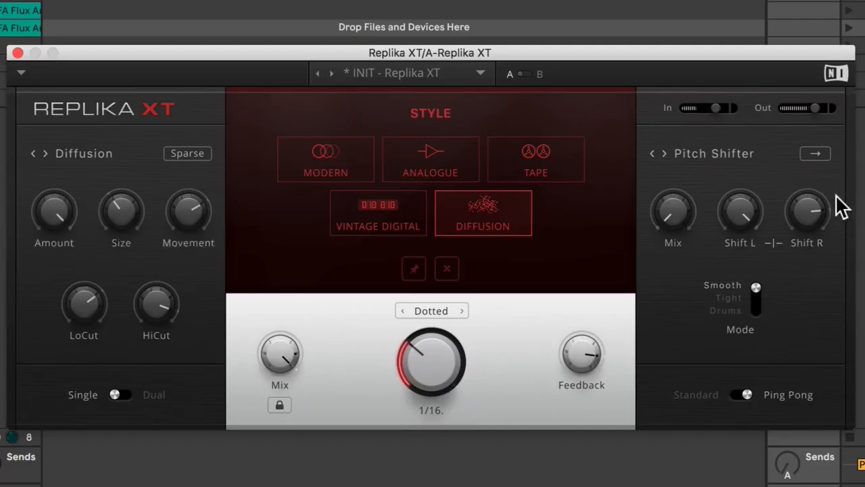
Raise the Pitch Shifter mix to 44.5%, then set the Diffusion size to 6.18 and the feedback to 92.5%.
left_click_drag(666, 212, 666, 199)
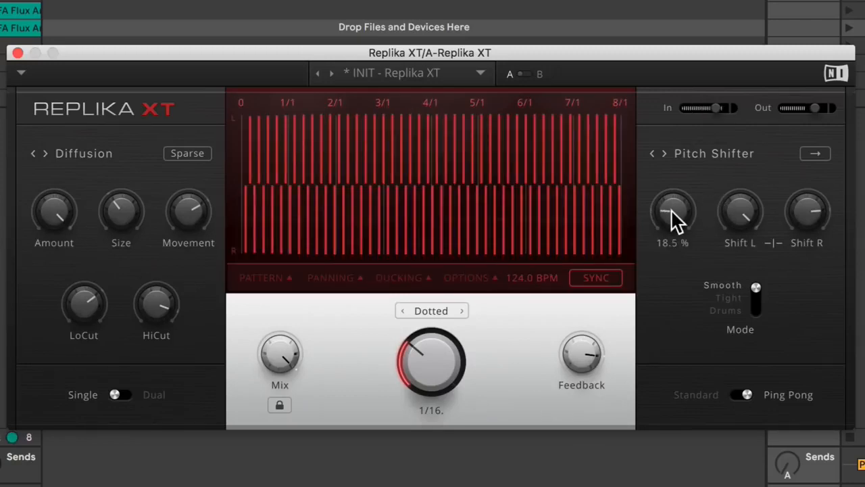
left_click_drag(671, 211, 671, 188)
left_click_drag(121, 211, 121, 200)
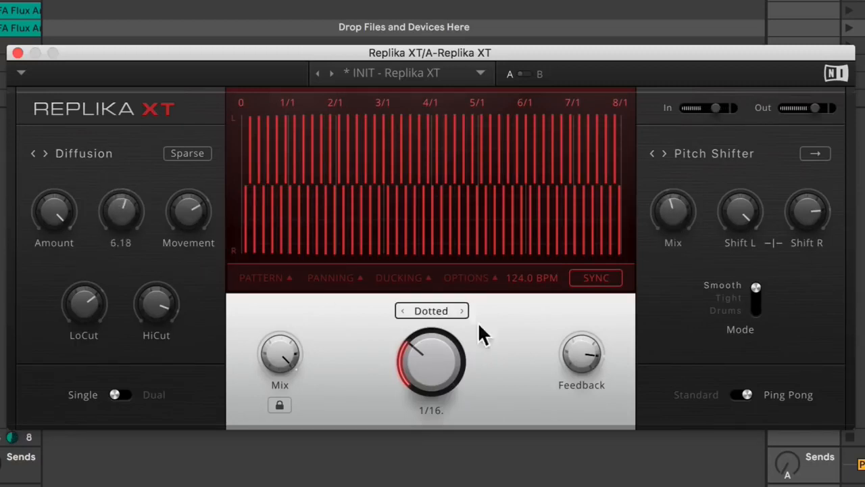
left_click_drag(561, 338, 561, 351)
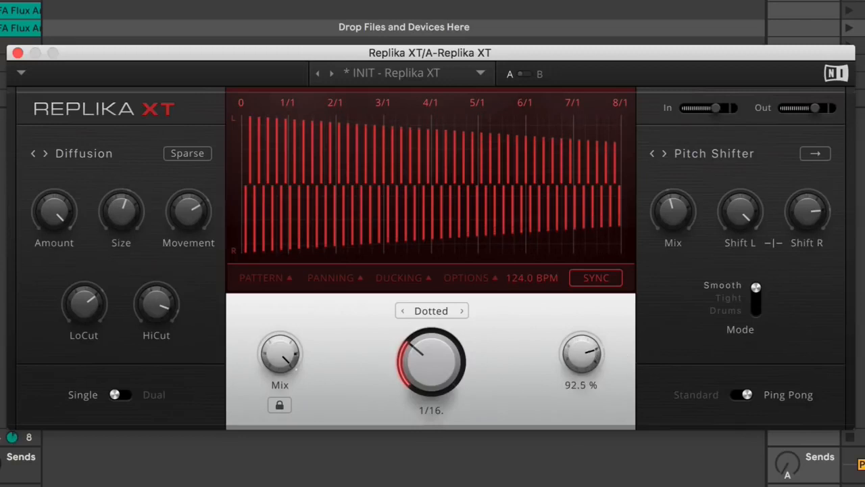
Turn the Pitch Shifter mix fully up and increase the Diffusion size further.
mouse_move(187, 209)
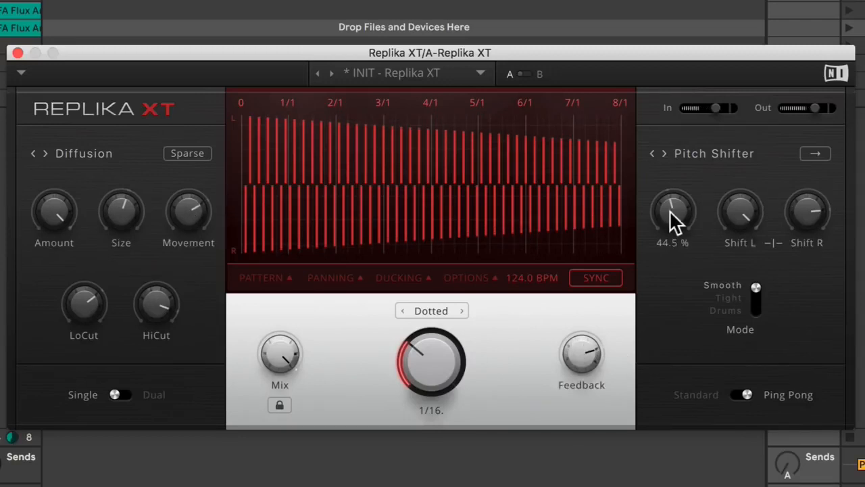
left_click_drag(672, 212, 672, 202)
left_click_drag(582, 351, 582, 346)
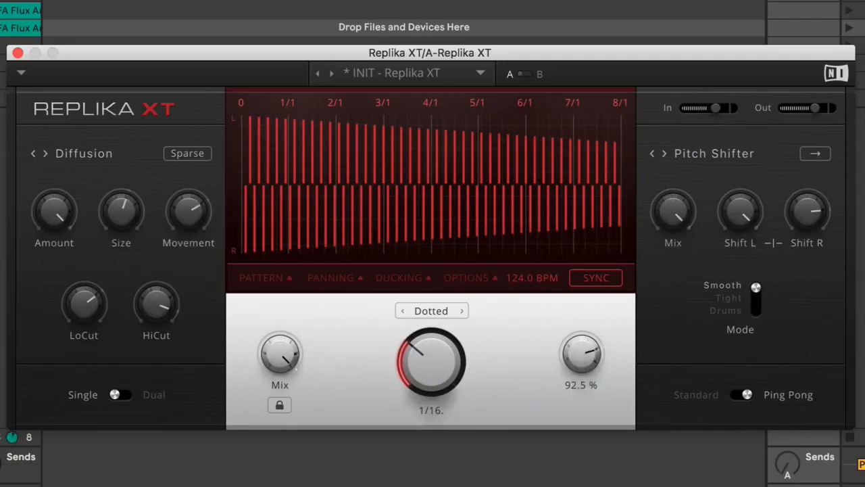
mouse_move(132, 208)
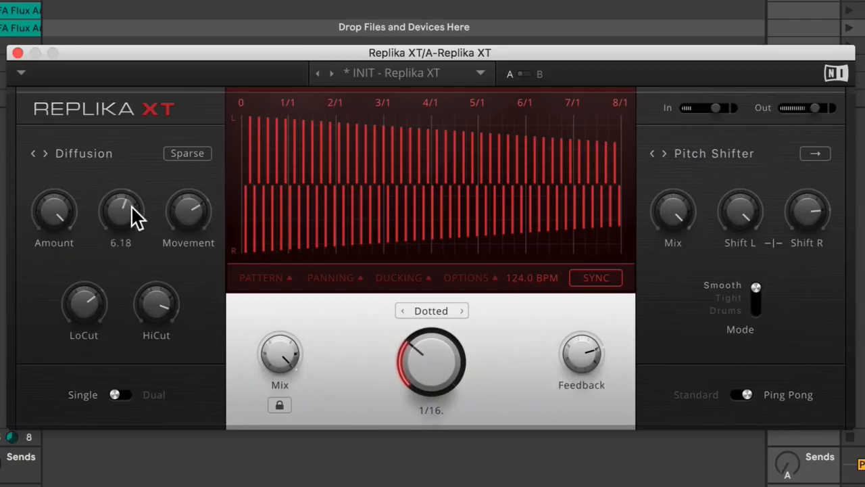
left_click_drag(131, 205, 140, 215)
Sweep the Pitch Shifter mix down to 38%, up to 100%, and down again.
left_click_drag(673, 211, 674, 240)
left_click(4, 202)
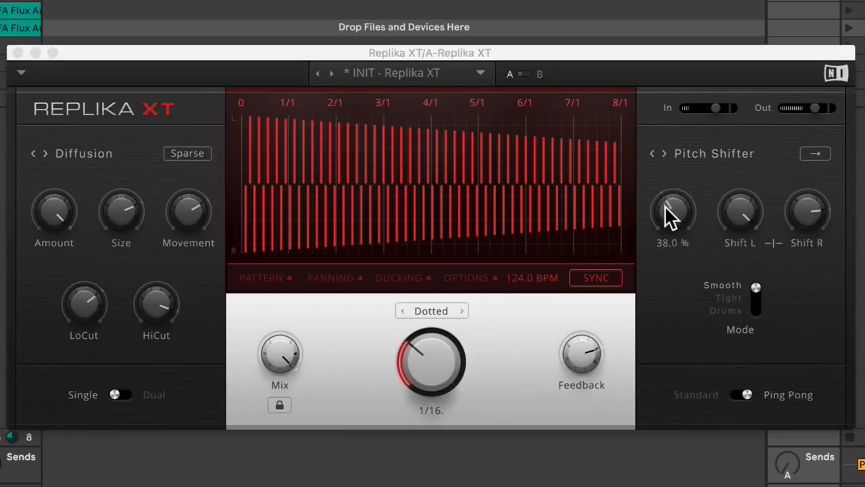
left_click_drag(665, 204, 665, 178)
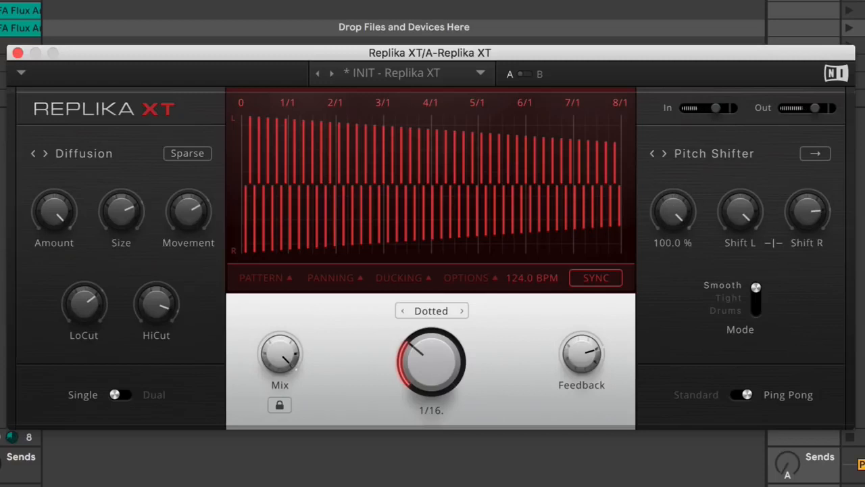
left_click_drag(673, 212, 674, 244)
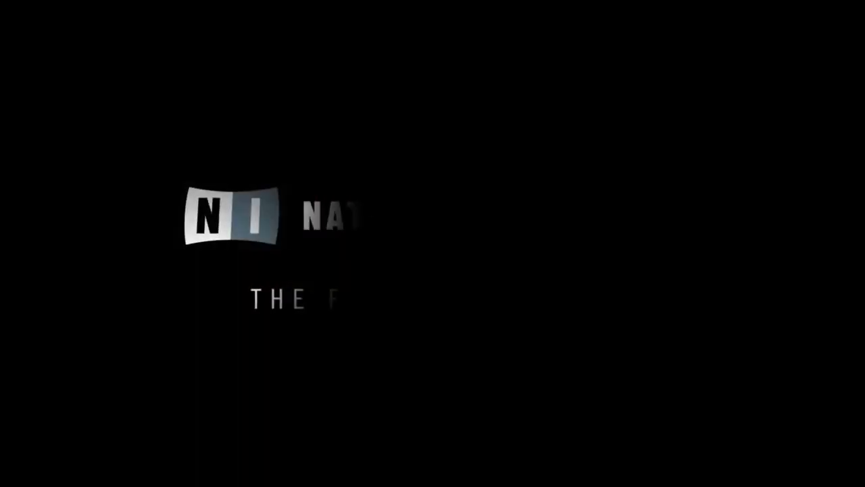